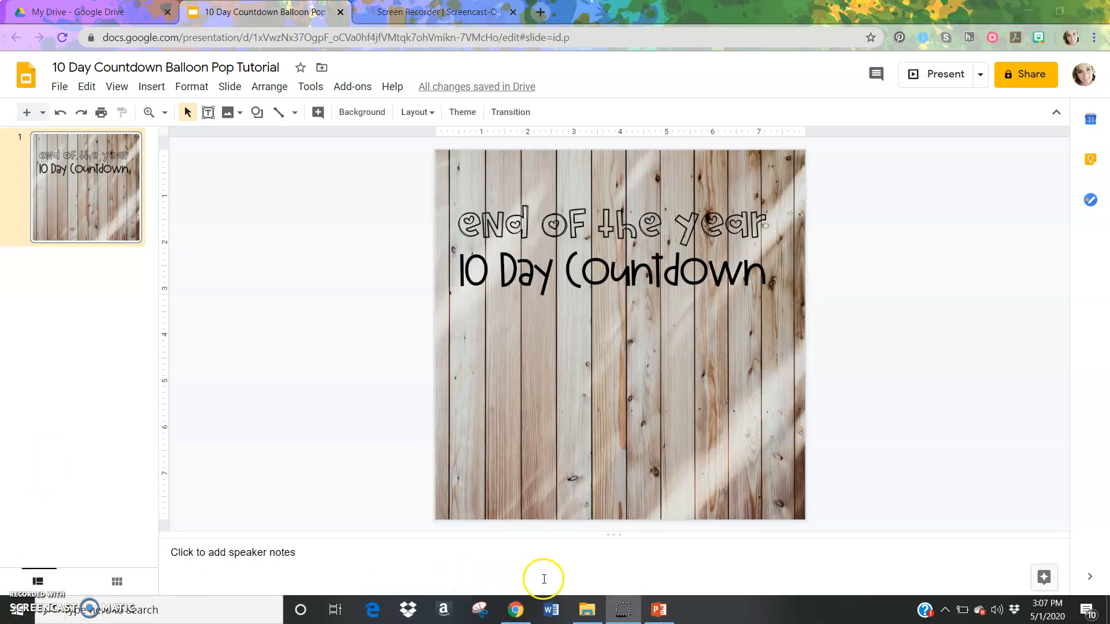
Insert the multicoloured tassel garland picture from the BRIGHTTASSLEGARLAND clipart folder onto the slide
click(584, 611)
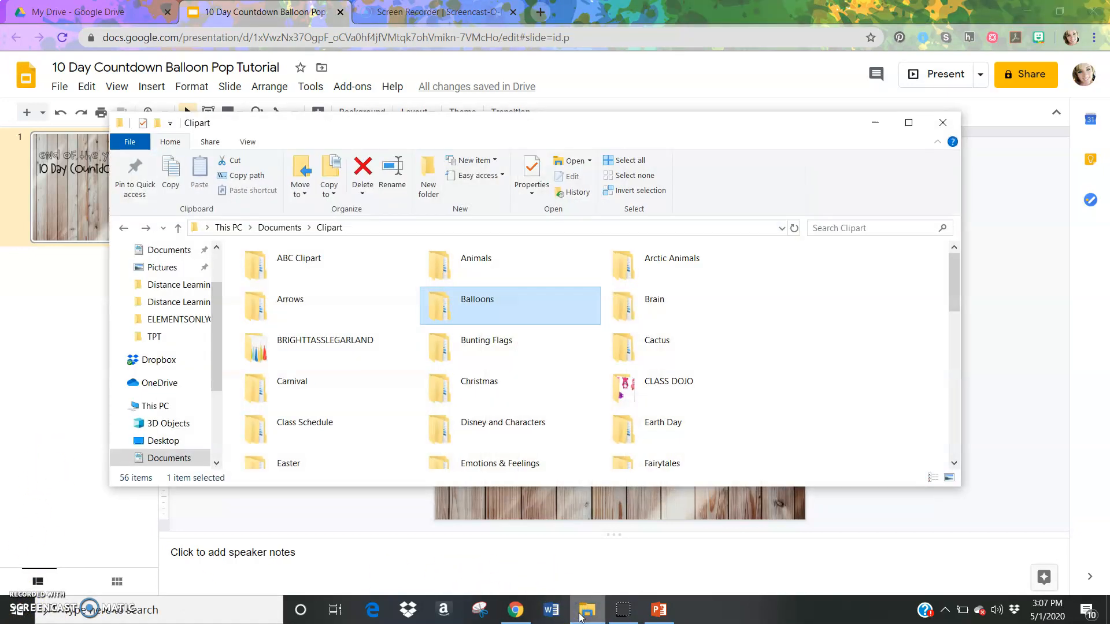
click(326, 351)
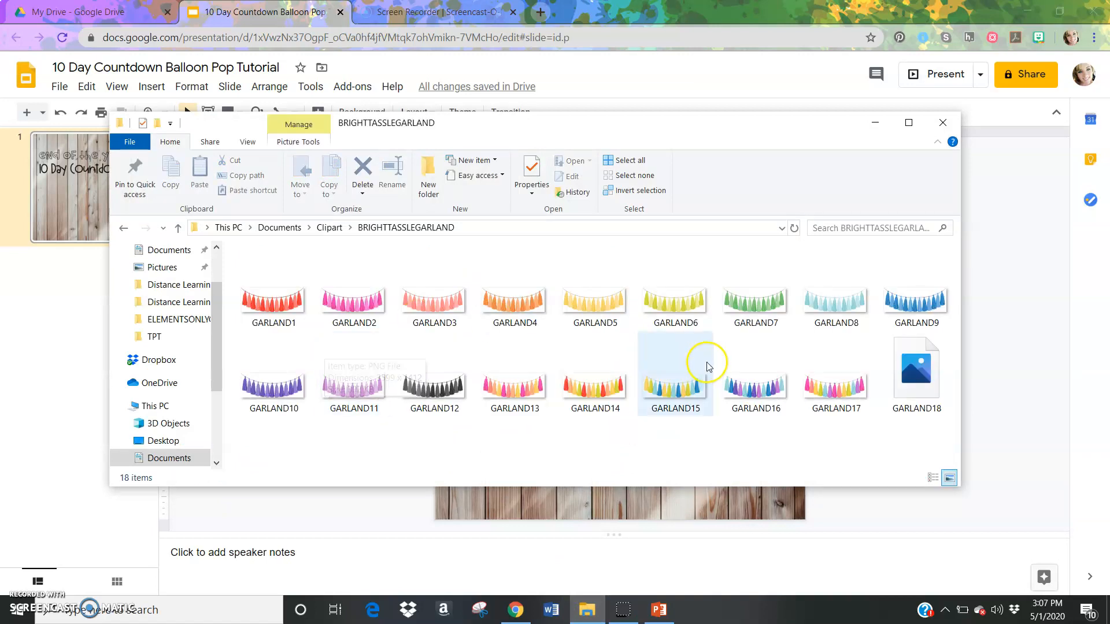
drag(789, 126, 343, 141)
click(377, 409)
drag(299, 386, 623, 388)
Resize the tassel garland to span the slide's full width and place it along the slide's top edge
drag(626, 470, 614, 384)
drag(623, 245, 623, 183)
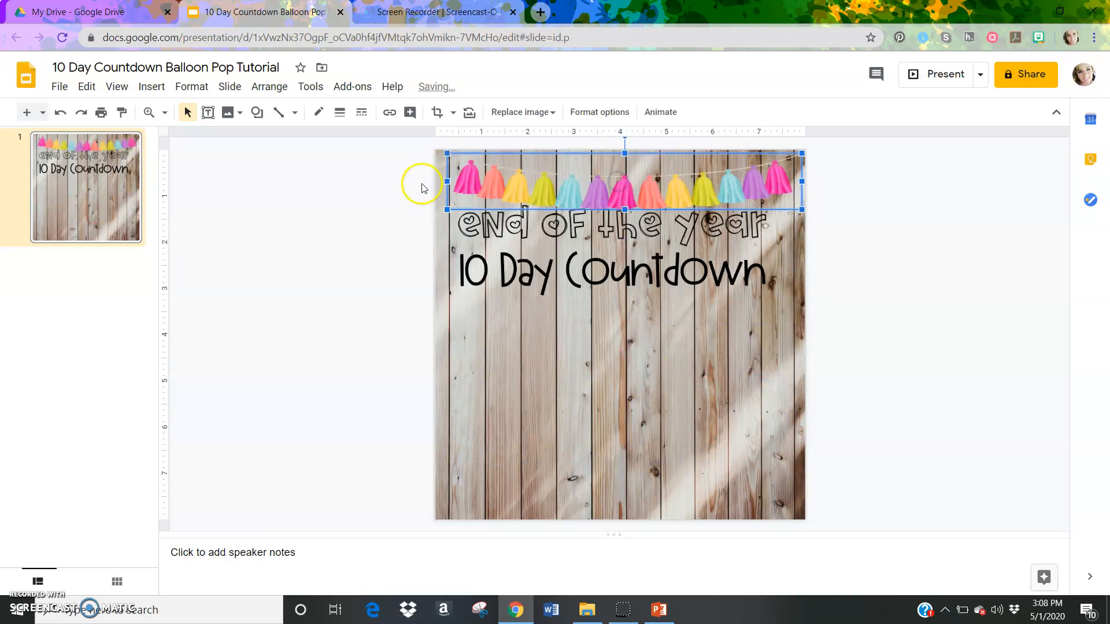
drag(451, 182, 425, 182)
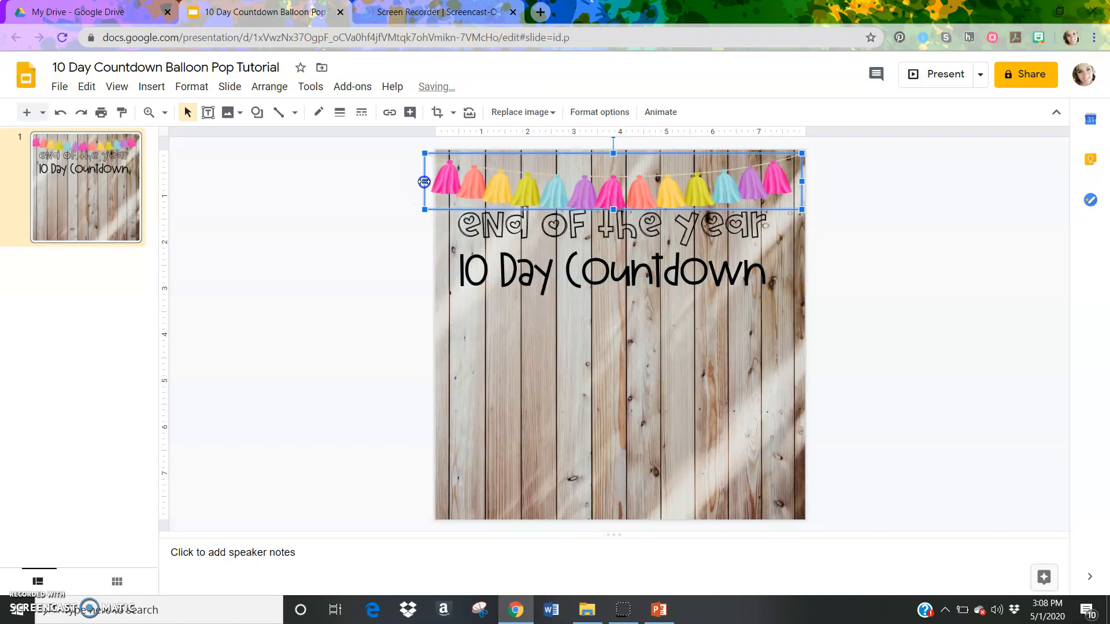
drag(541, 185, 549, 185)
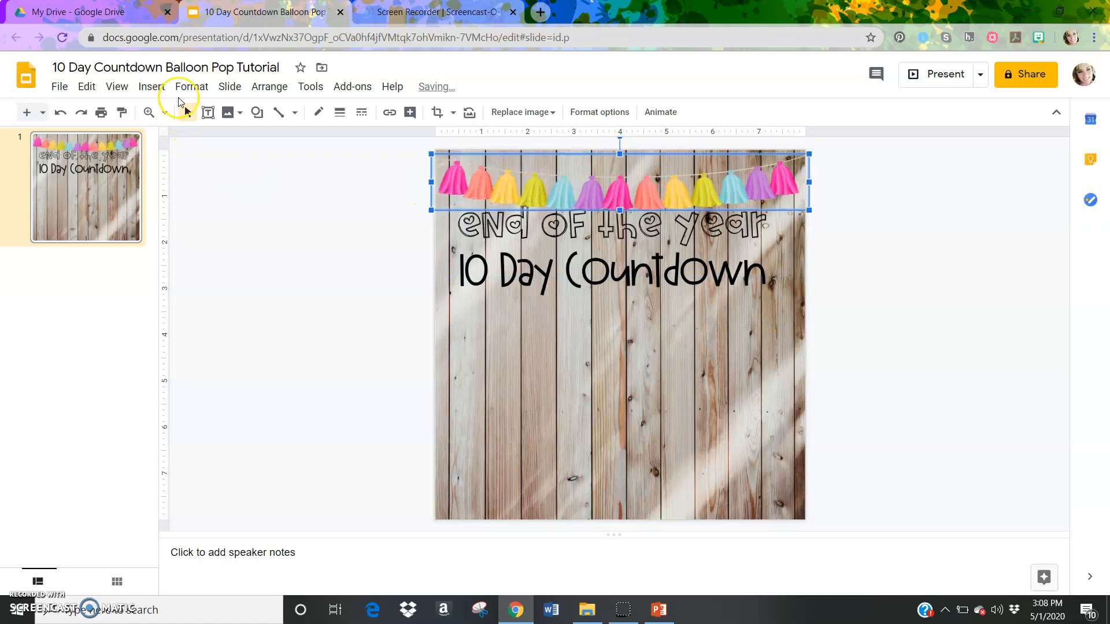
Add a drop shadow to the tassel garland image
click(191, 86)
click(247, 323)
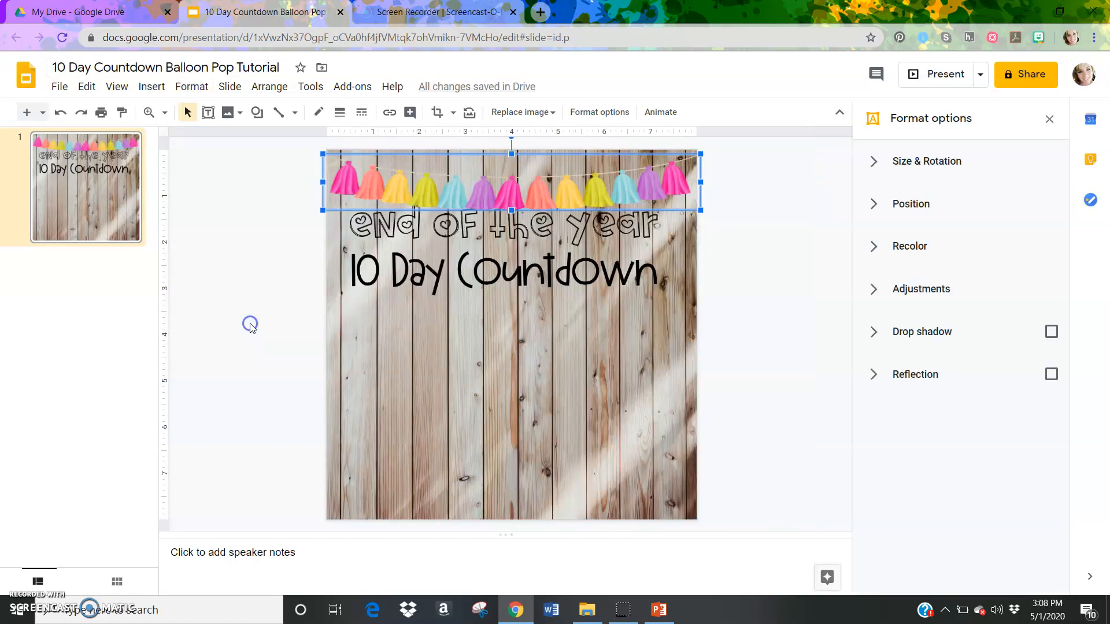
click(1049, 332)
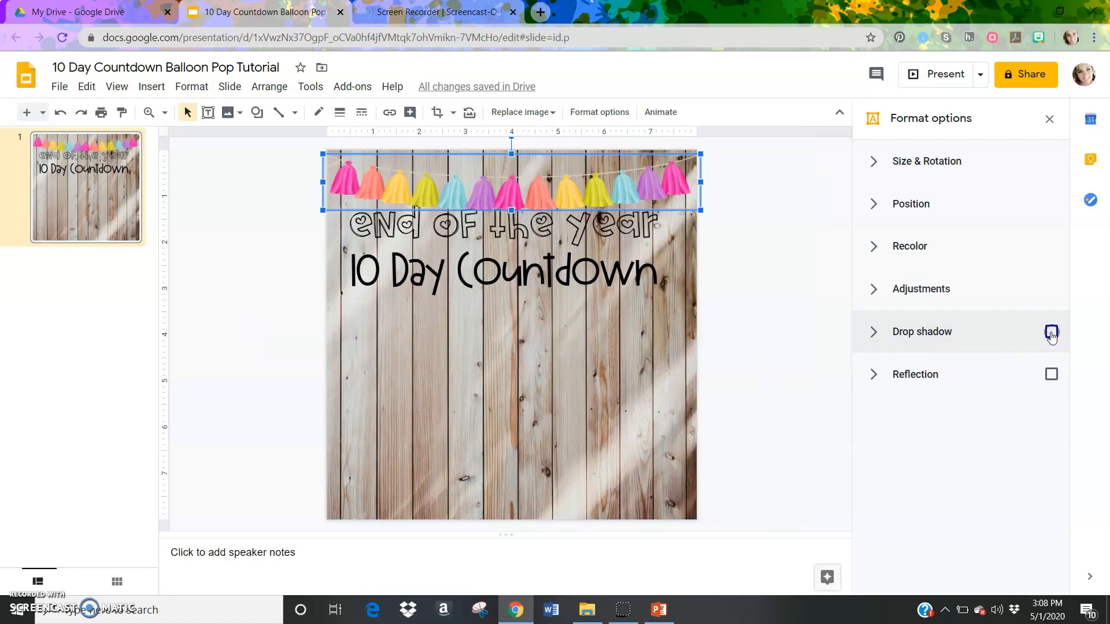
click(774, 306)
Shift the "end of the year" and "10 Day Countdown" titles slightly down, clear of the garland, and close the format options
click(610, 228)
mouse_move(610, 228)
mouse_down()
mouse_move(612, 240)
mouse_move(592, 234)
mouse_up()
click(607, 214)
click(743, 305)
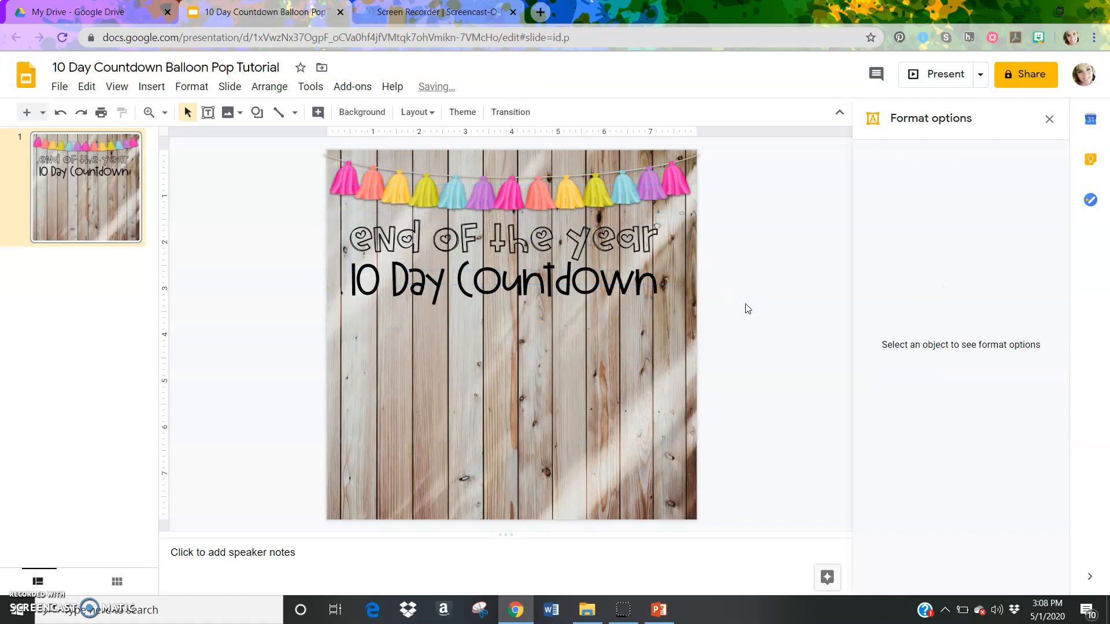
click(1048, 120)
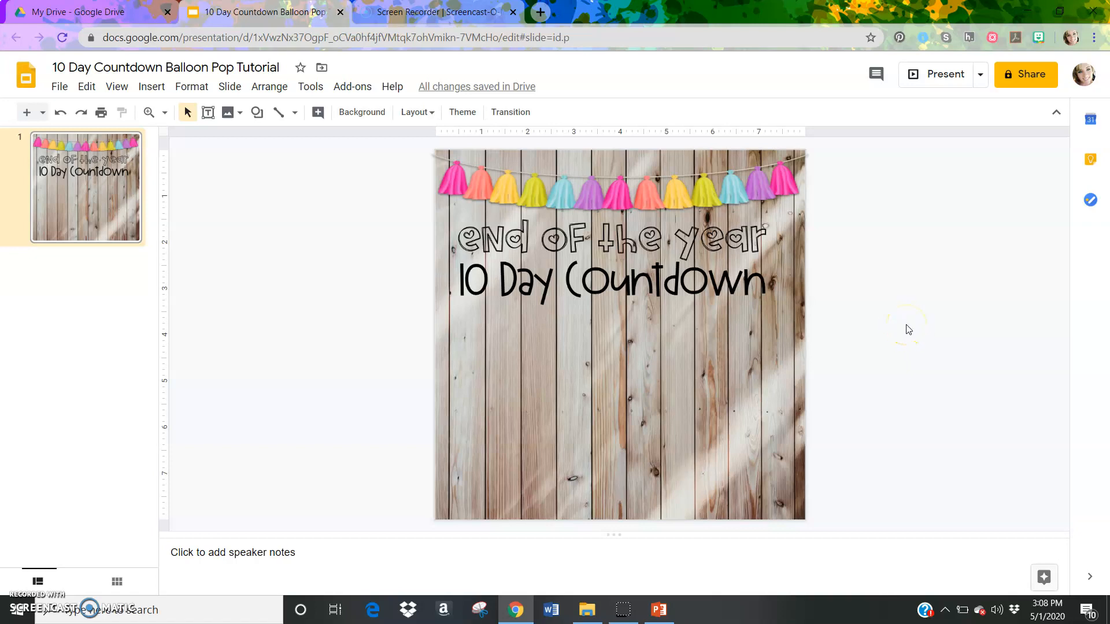
Place the recent Bitmoji that celebrates with raised arms amid confetti onto the slide
click(1038, 38)
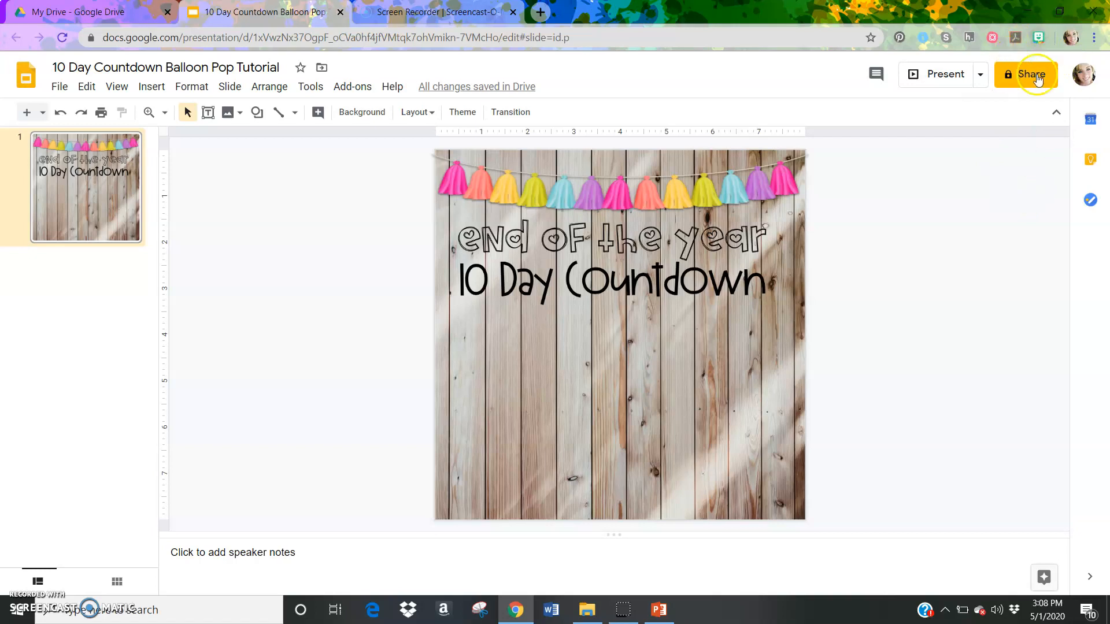
click(1040, 39)
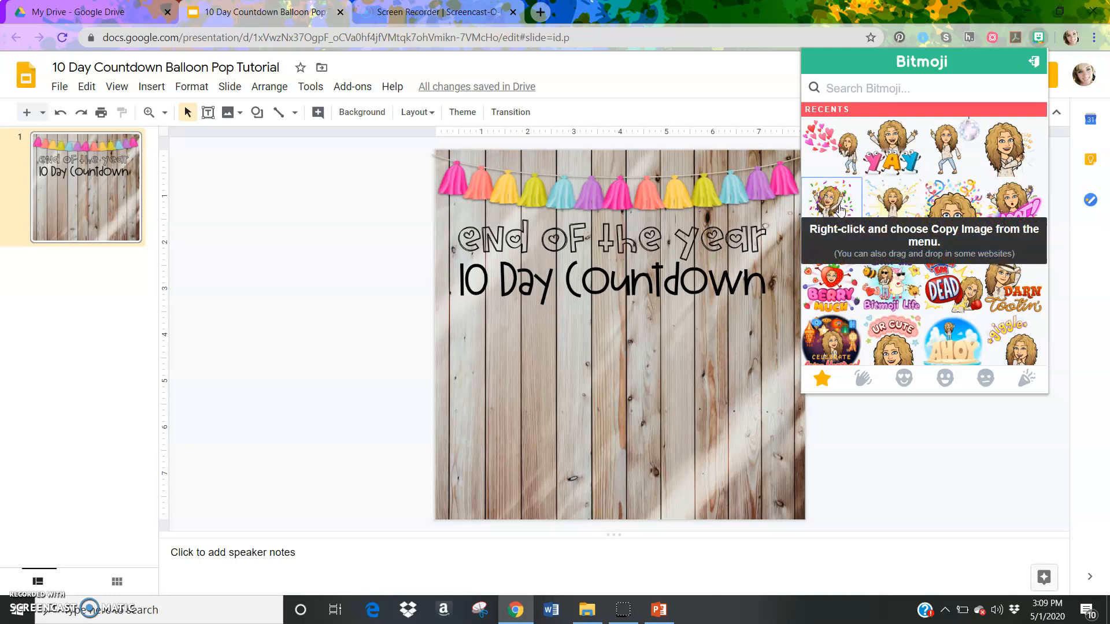
drag(840, 211, 517, 372)
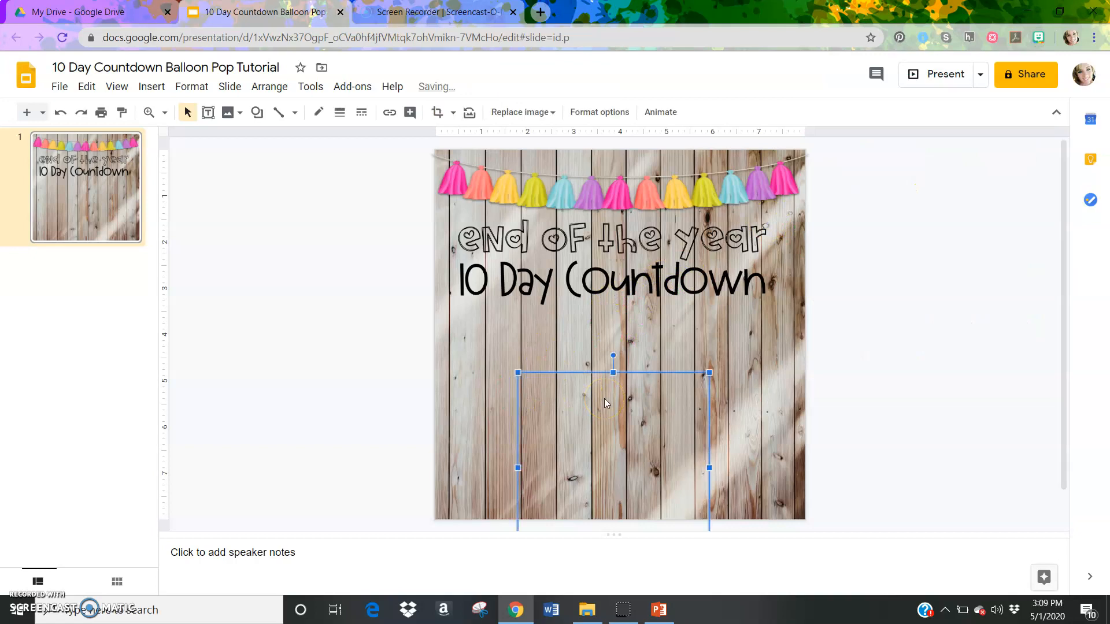
Enlarge the confetti Bitmoji and position it in the slide's lower left, under the countdown title
drag(538, 352, 459, 290)
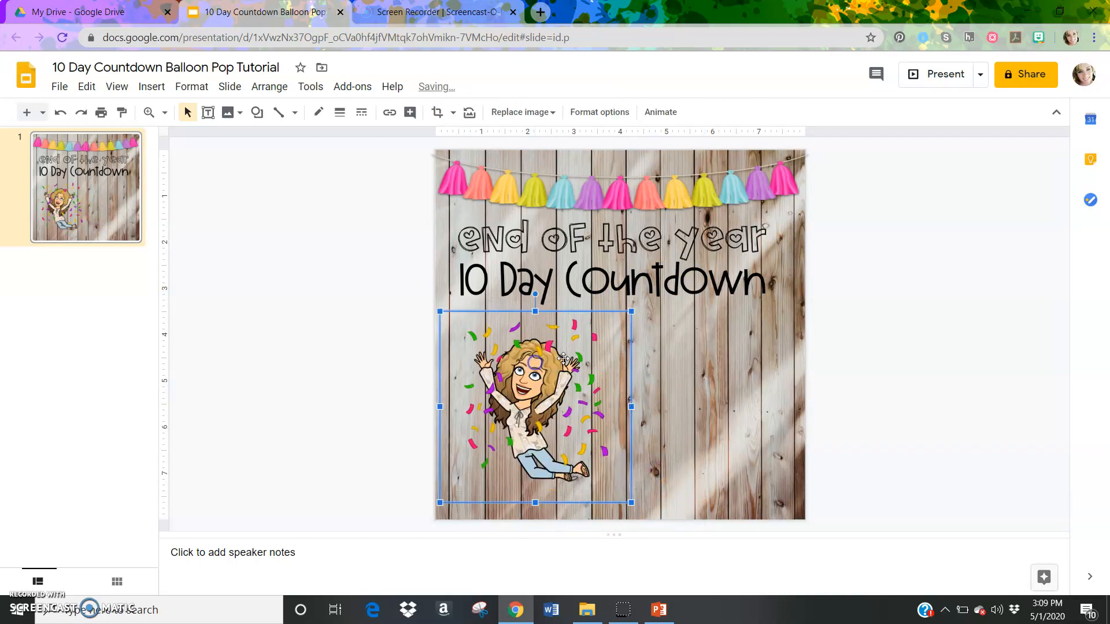
drag(631, 502, 649, 524)
drag(630, 312, 679, 257)
drag(573, 357, 551, 389)
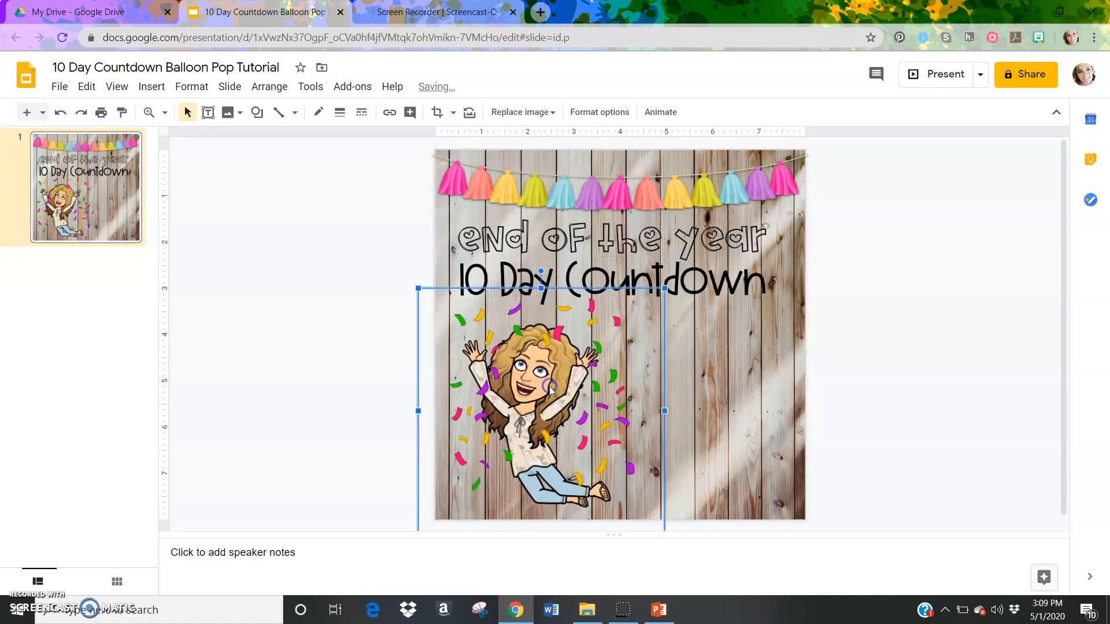
Add a drop shadow to the confetti Bitmoji and close the format options
click(192, 87)
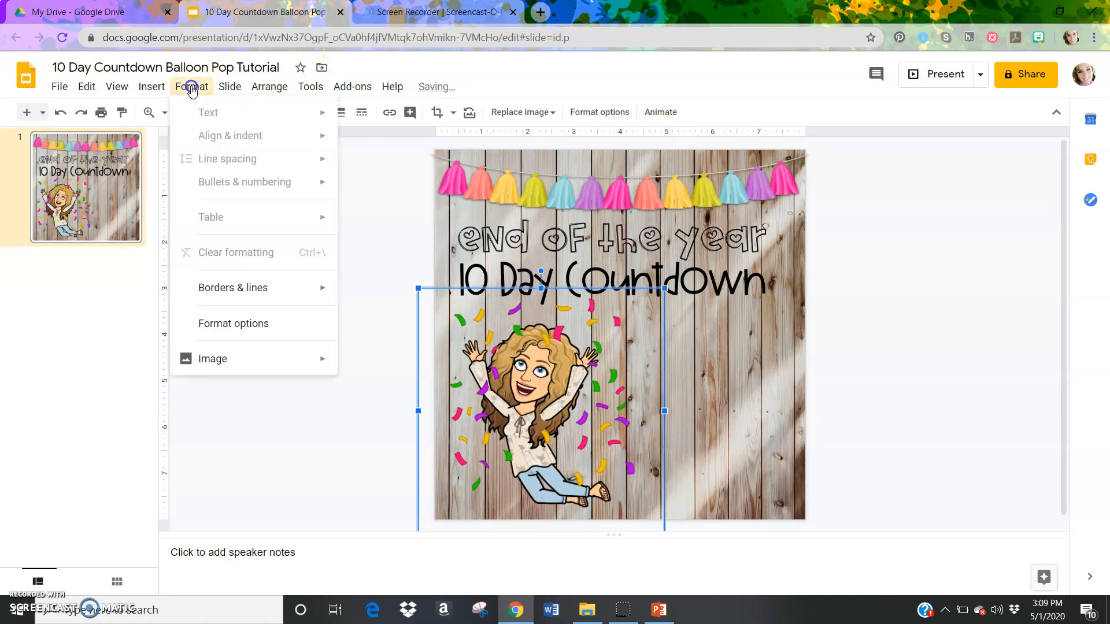
click(227, 320)
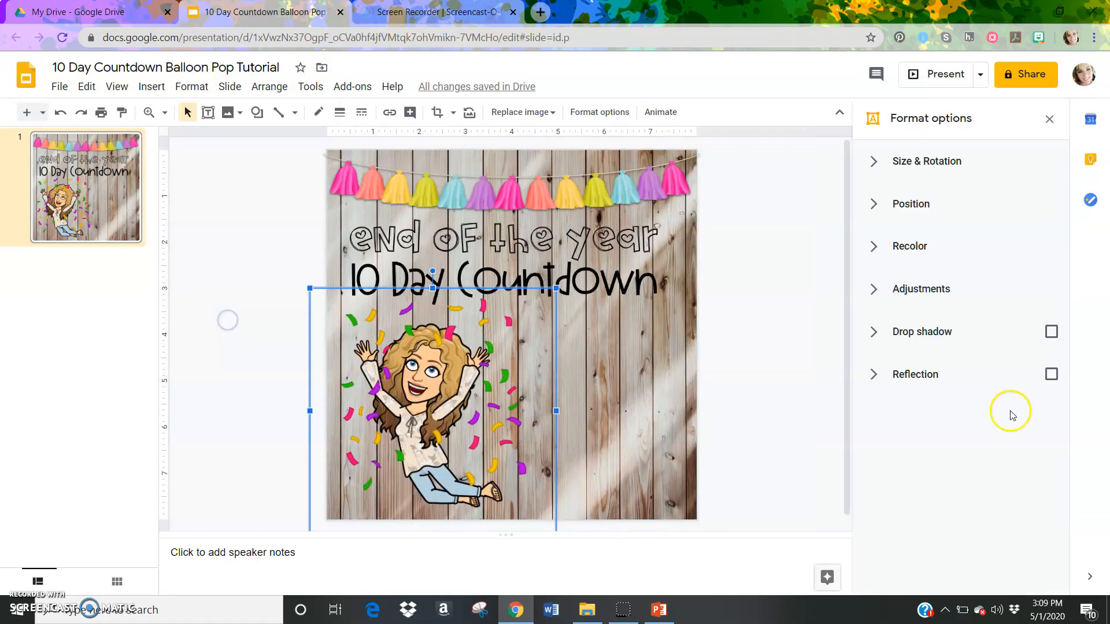
click(1050, 330)
click(752, 350)
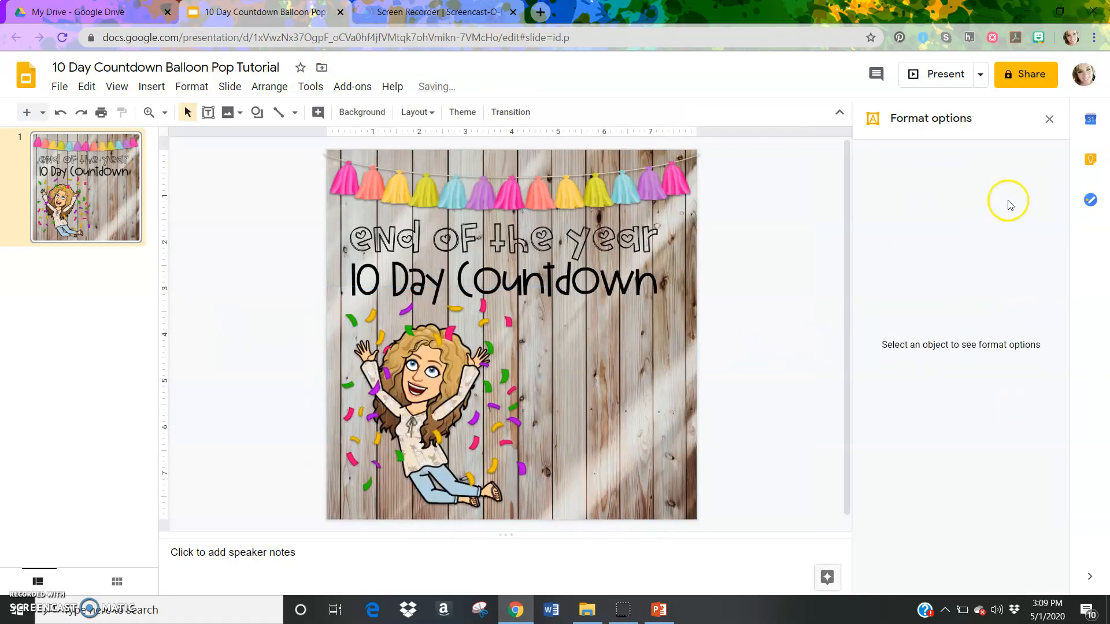
click(1049, 119)
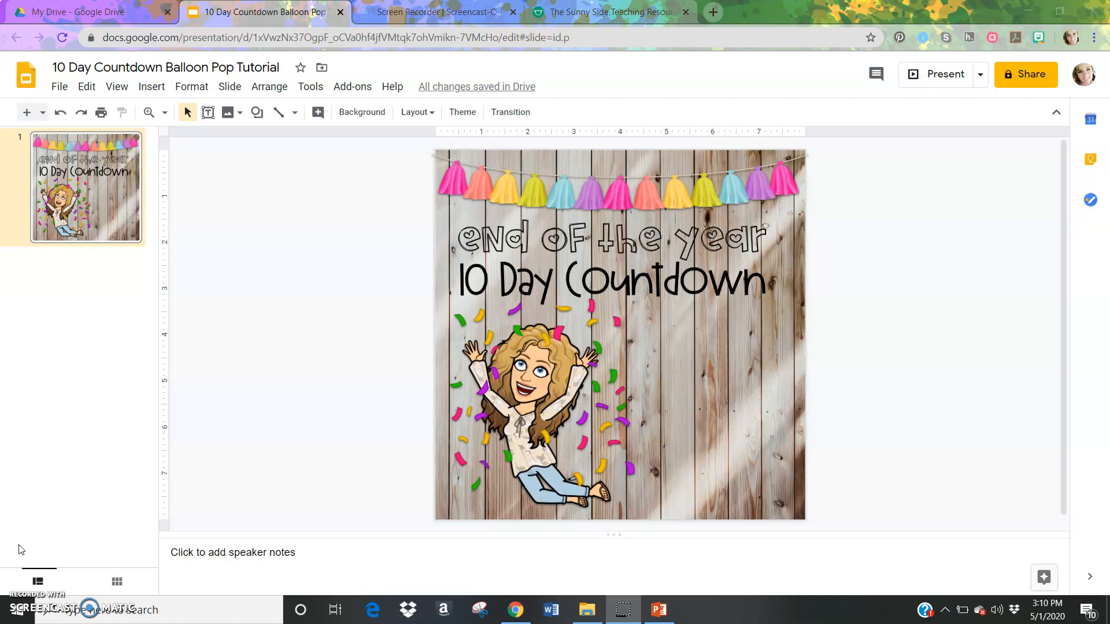
Insert pink balloon 039 from the Transparent Balloon Clip Arts 2 folder, enlarge it and place it beside the Bitmoji
click(586, 609)
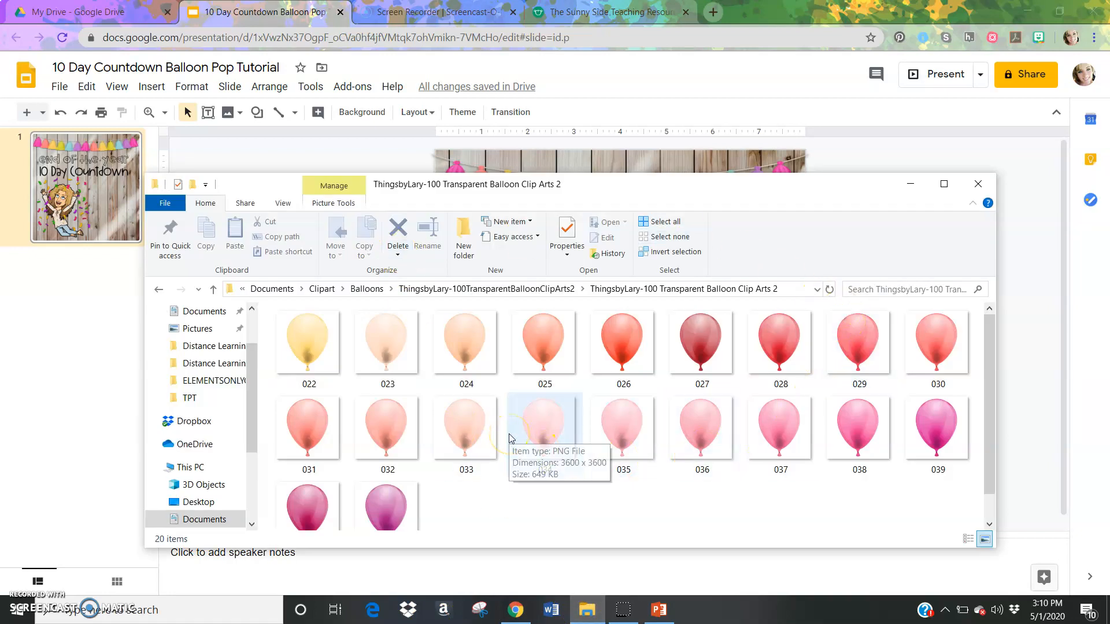
drag(671, 174, 508, 171)
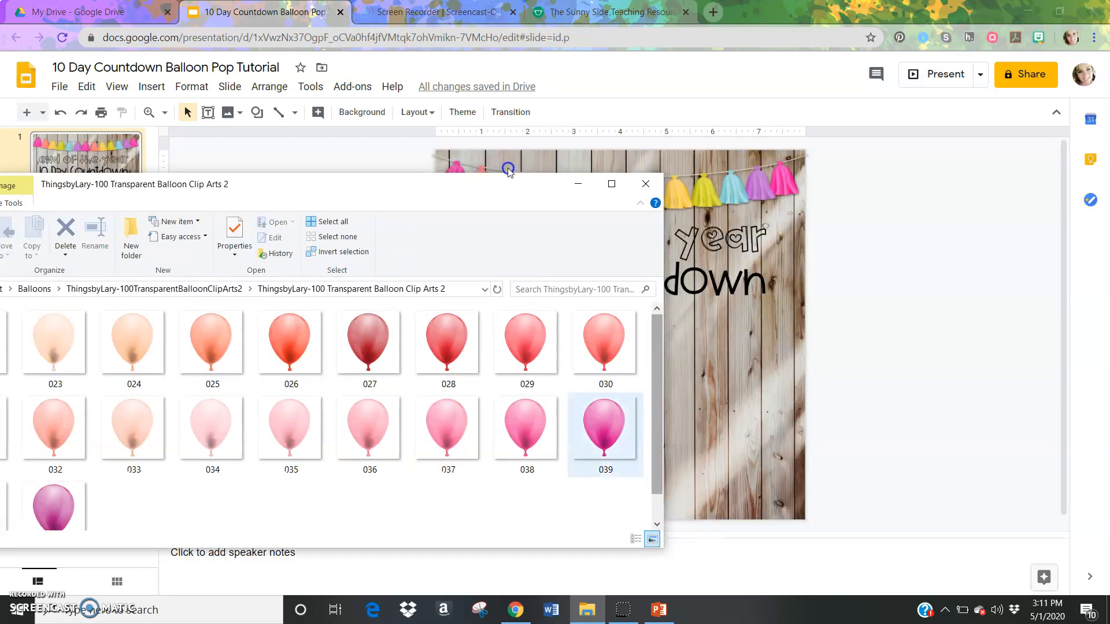
drag(605, 428, 765, 425)
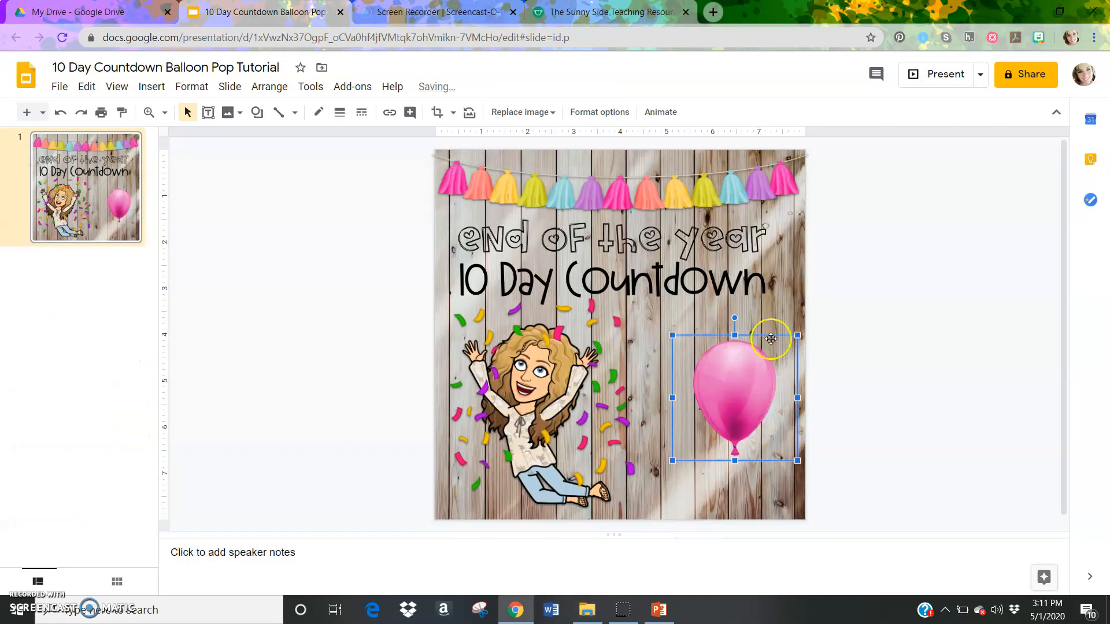
drag(672, 335, 594, 288)
drag(698, 377, 698, 425)
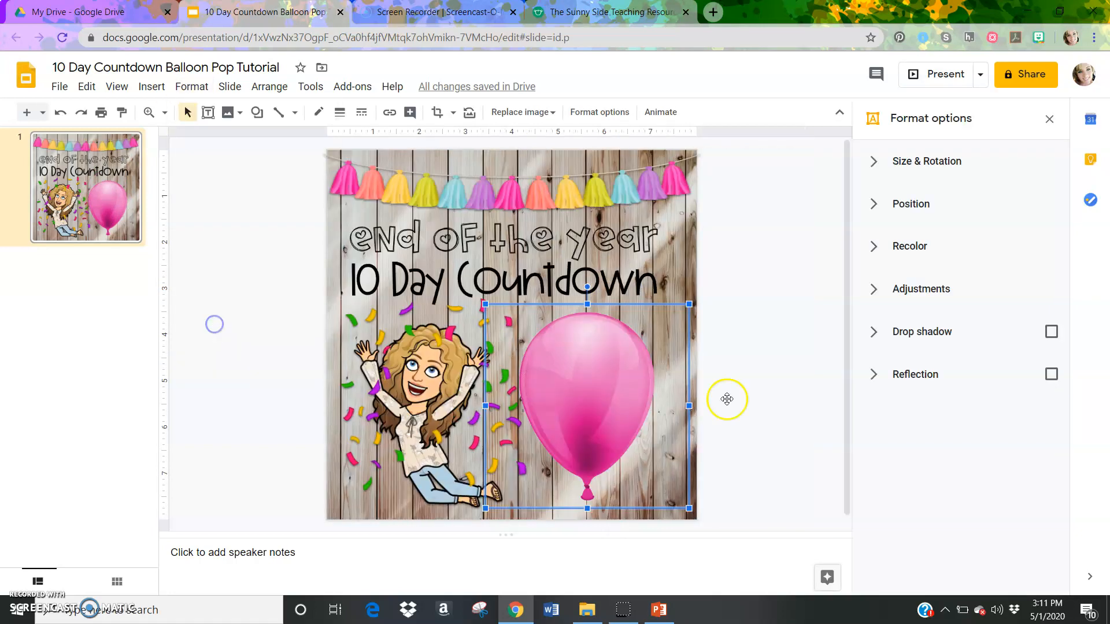
Add a drop shadow to the pink balloon and tilt the balloon slightly clockwise
click(1051, 331)
click(796, 363)
key(ctrl+z)
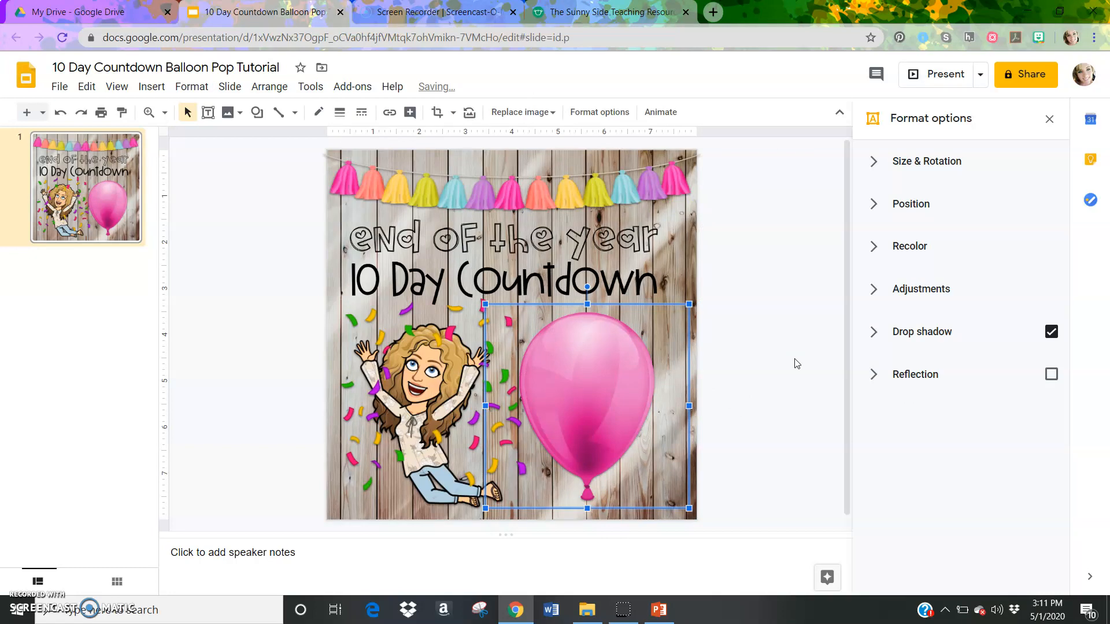
click(790, 361)
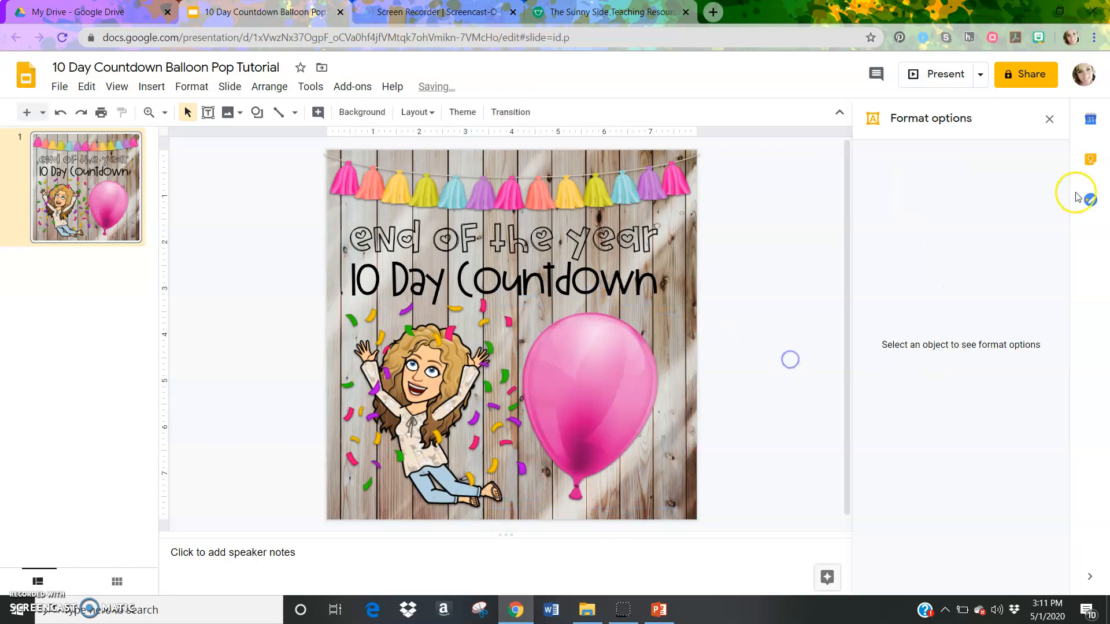
Close the format options and move the balloon slightly closer to the slide's right edge
click(1050, 119)
click(668, 349)
drag(667, 349, 674, 350)
click(879, 371)
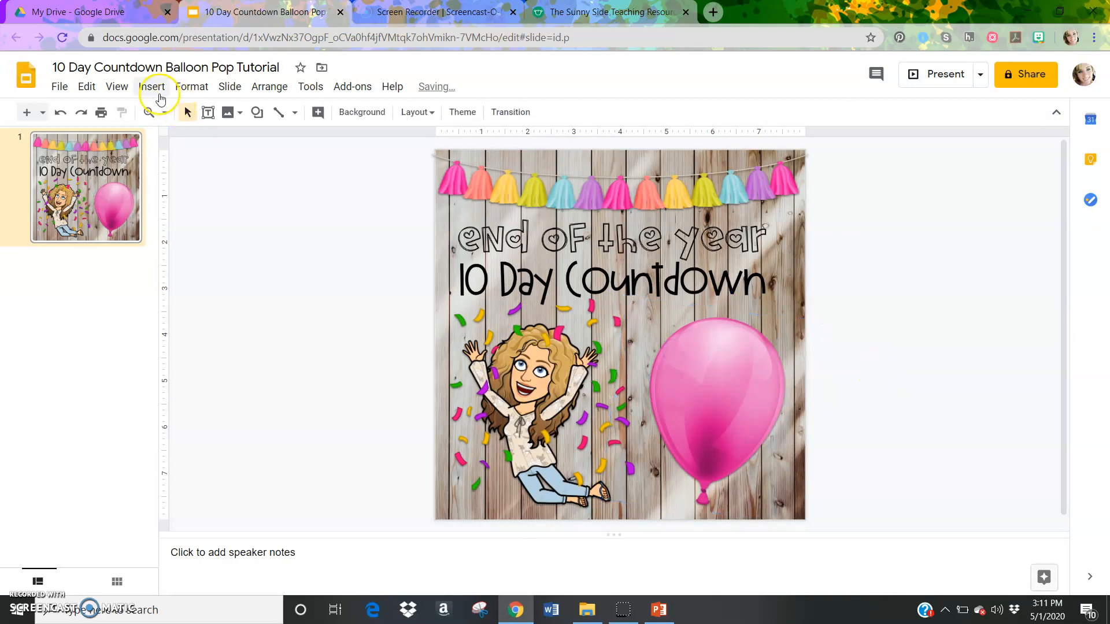
Draw an oval shape over the middle of the pink balloon
click(157, 93)
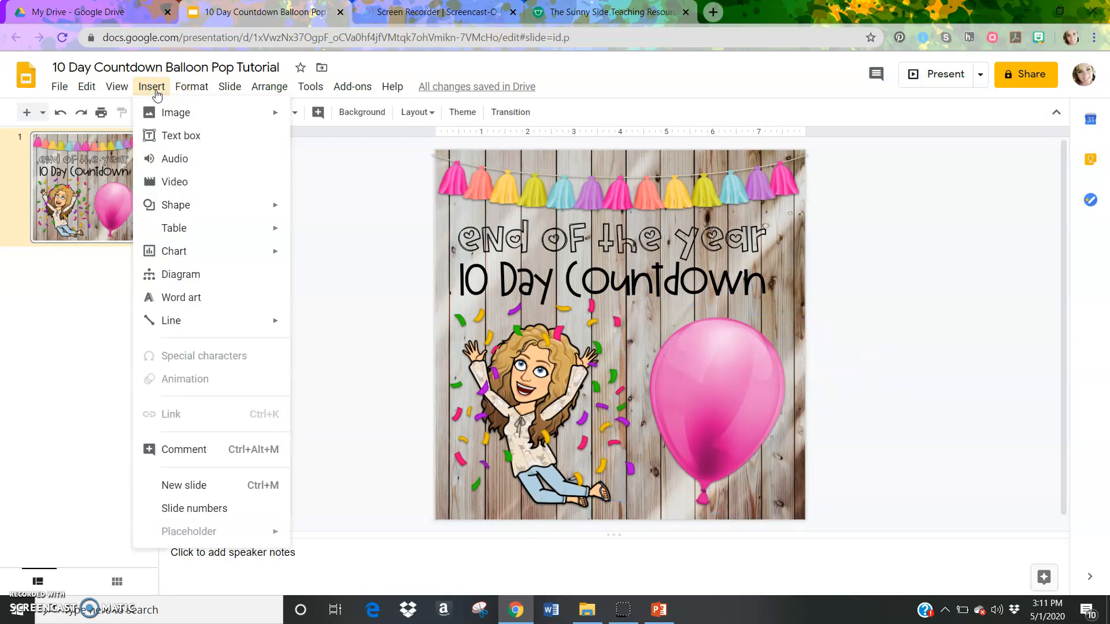
click(192, 210)
click(338, 223)
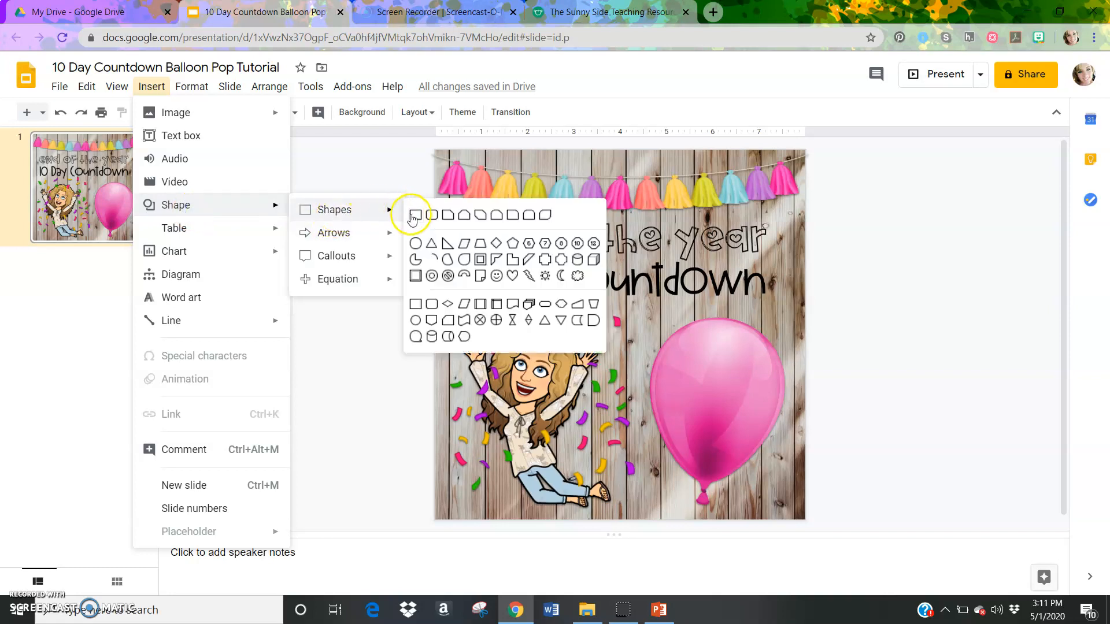
click(414, 216)
drag(712, 424, 761, 458)
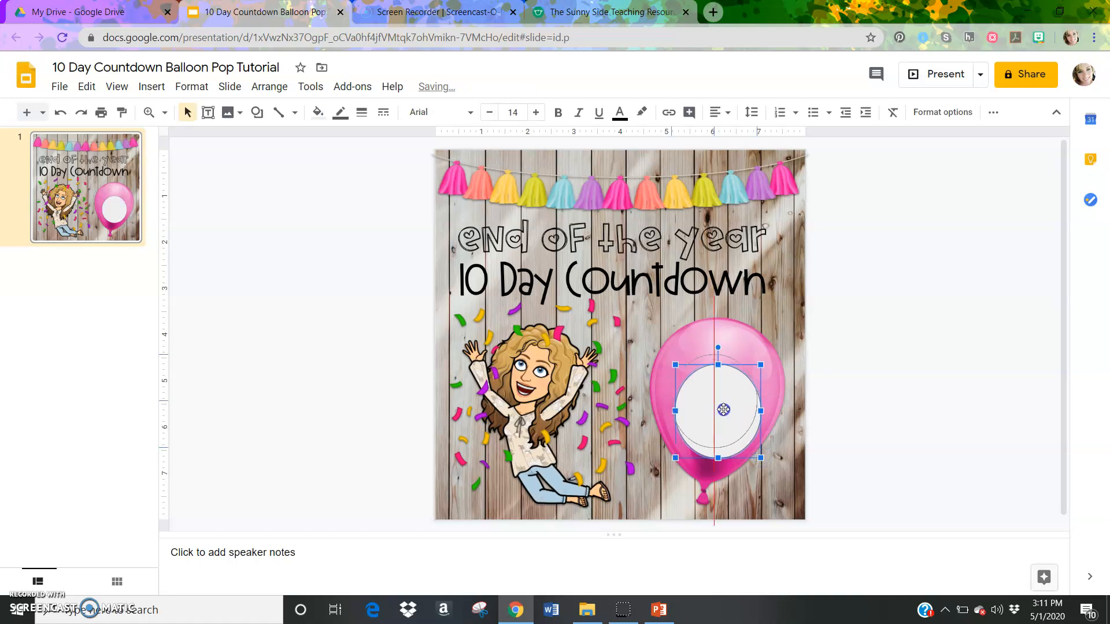
Give the oval on the balloon a black outline with a heavier line weight
click(340, 116)
click(347, 160)
click(362, 115)
click(382, 193)
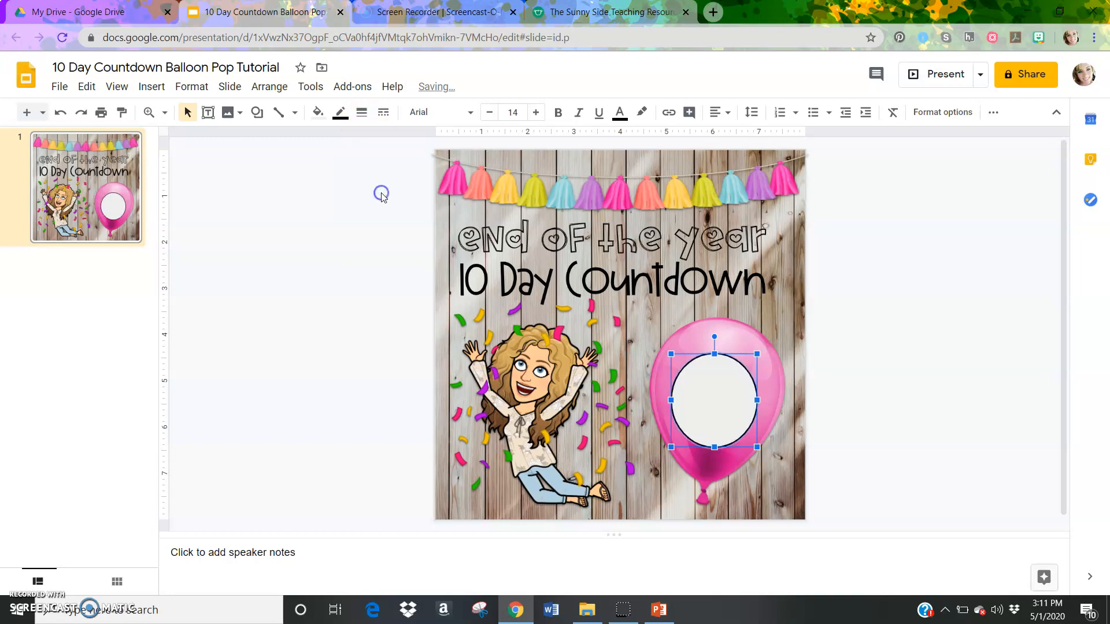
click(713, 392)
right_click(714, 395)
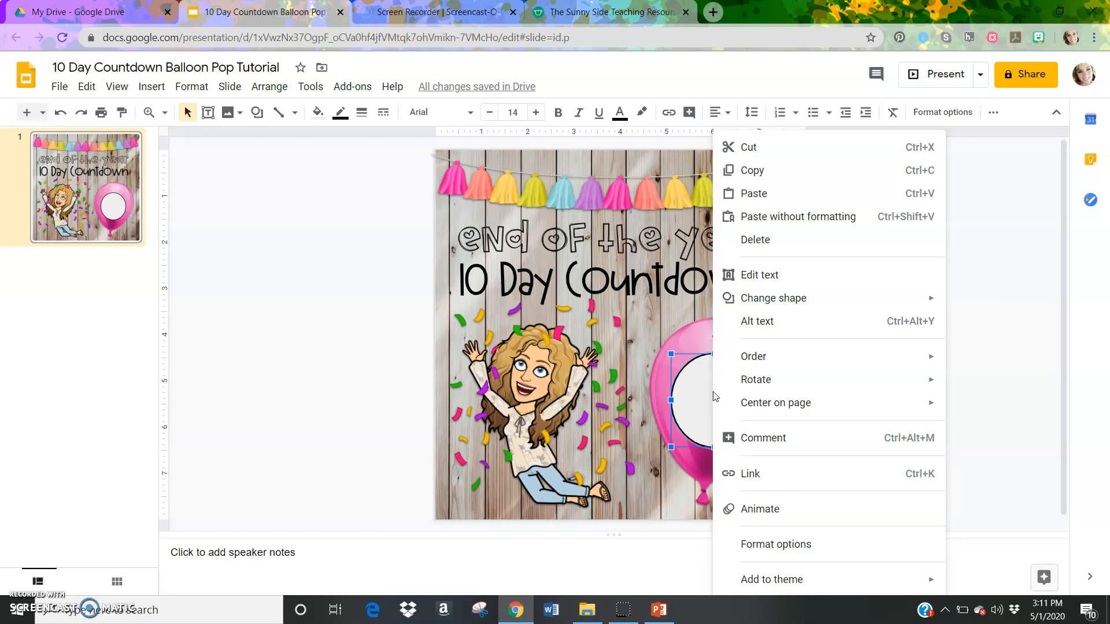
click(711, 396)
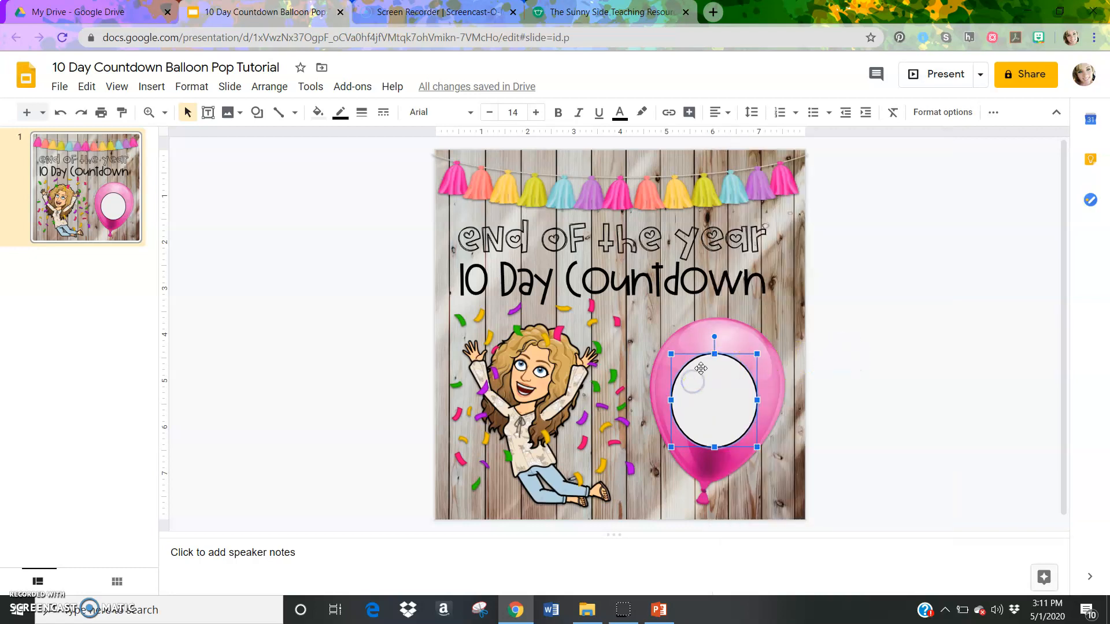
Rotate the oval slightly to match the balloon's tilt and nudge it into the balloon's centre
drag(716, 338, 724, 339)
drag(709, 377, 708, 365)
click(870, 392)
click(744, 385)
click(877, 389)
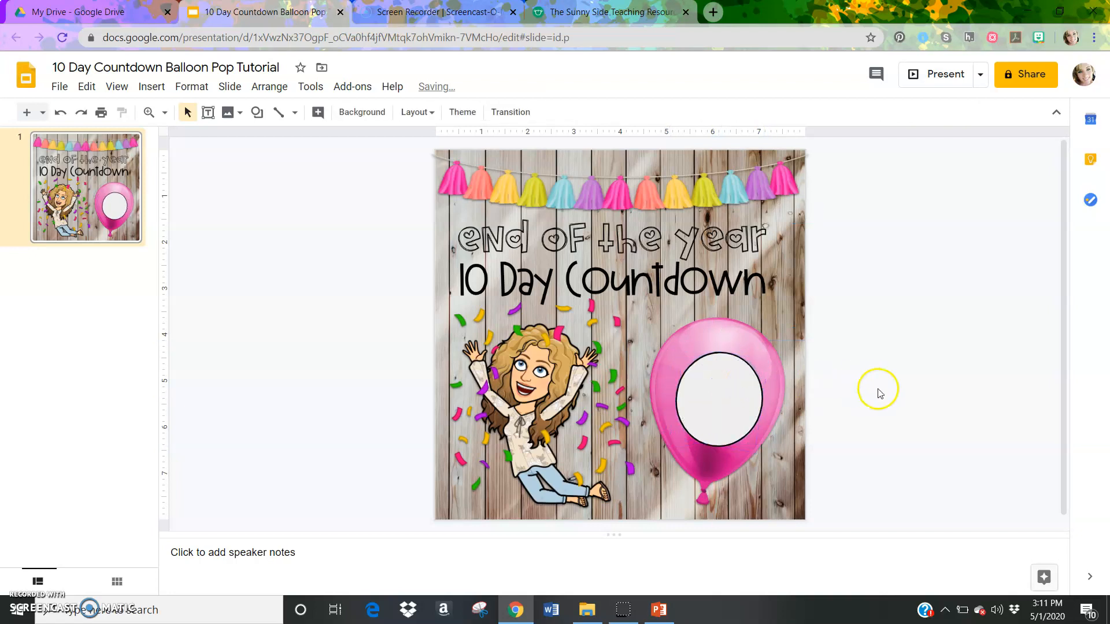
drag(726, 389, 726, 389)
click(860, 418)
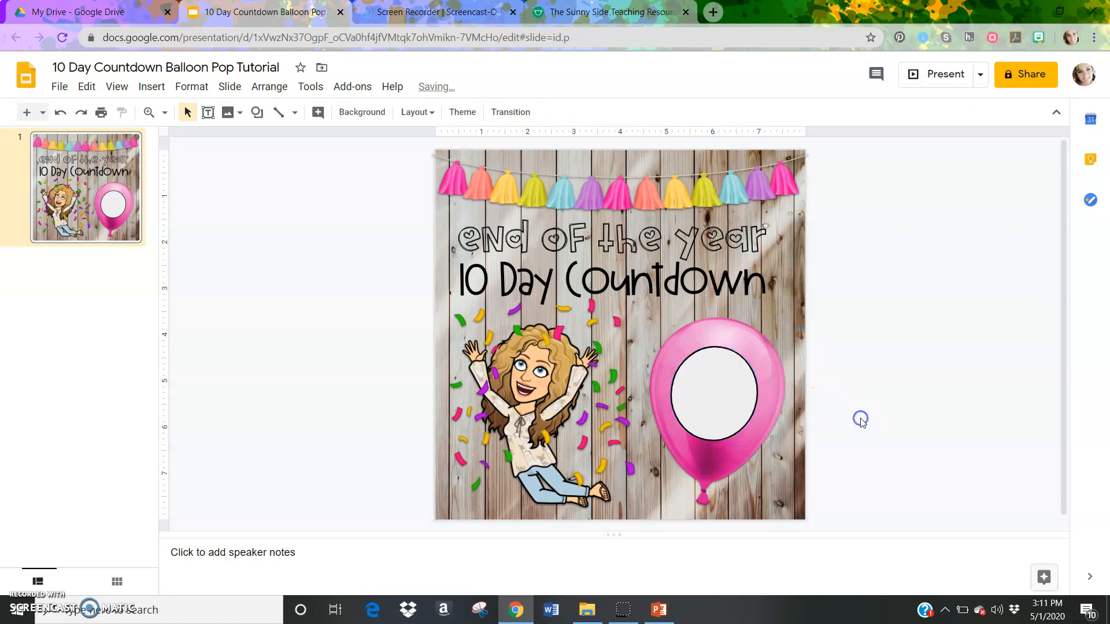
Add a text box reading "10" over the balloon's oval and set its font to Fredericka the Great
click(148, 88)
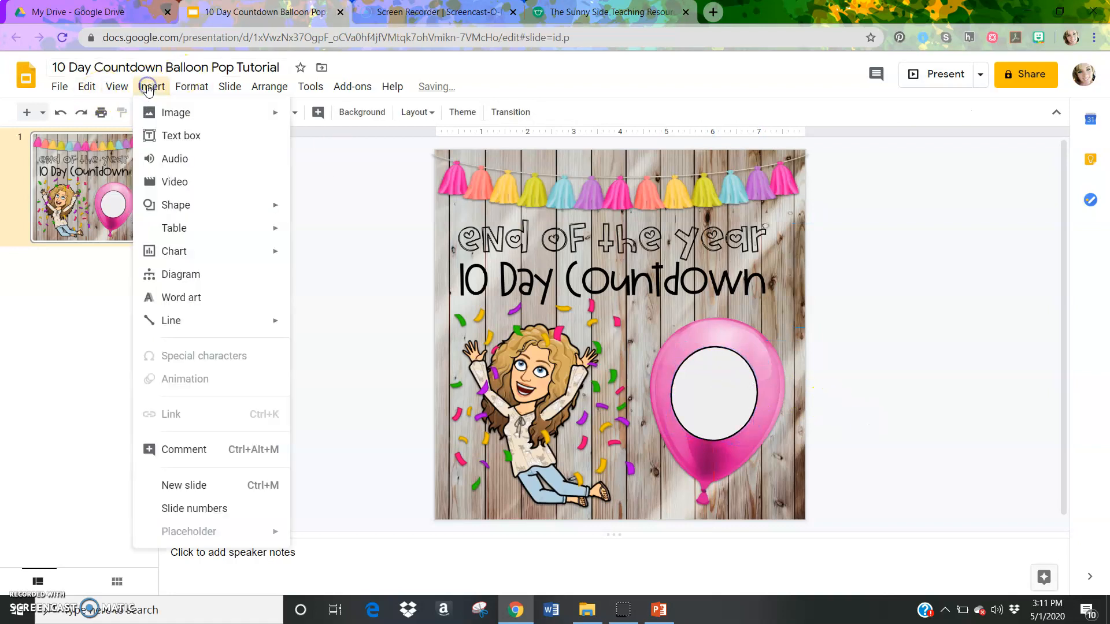
click(177, 134)
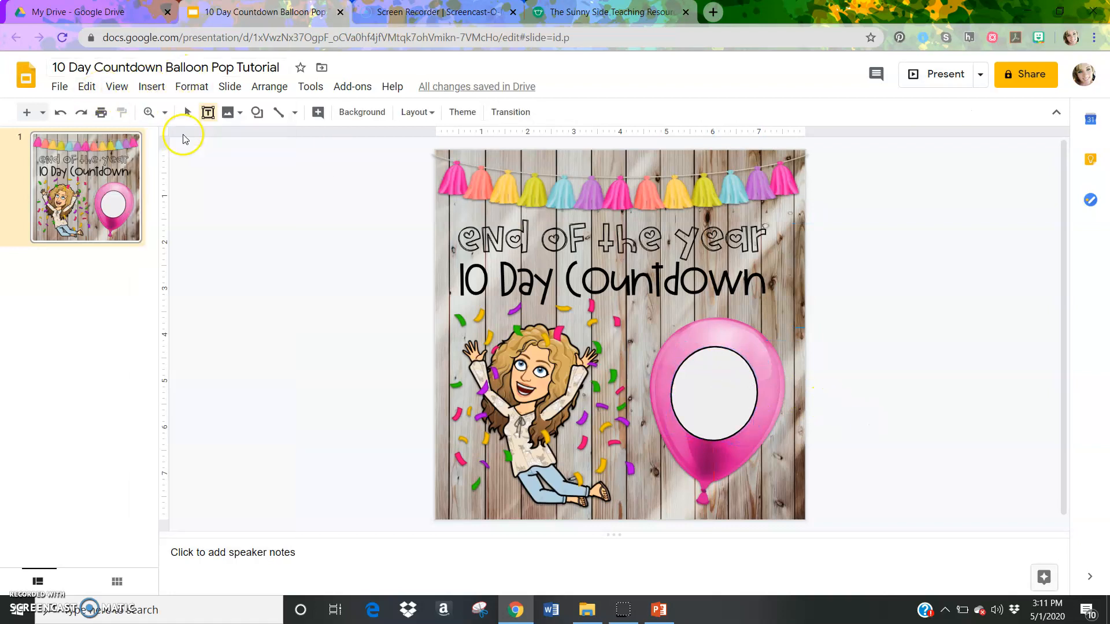
click(694, 398)
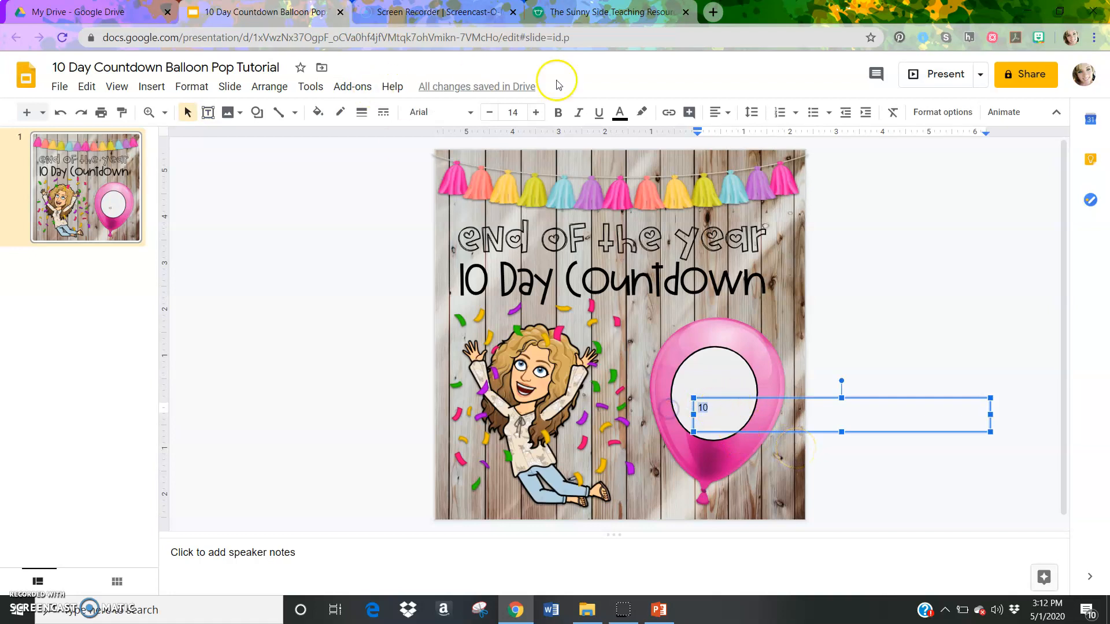
click(470, 114)
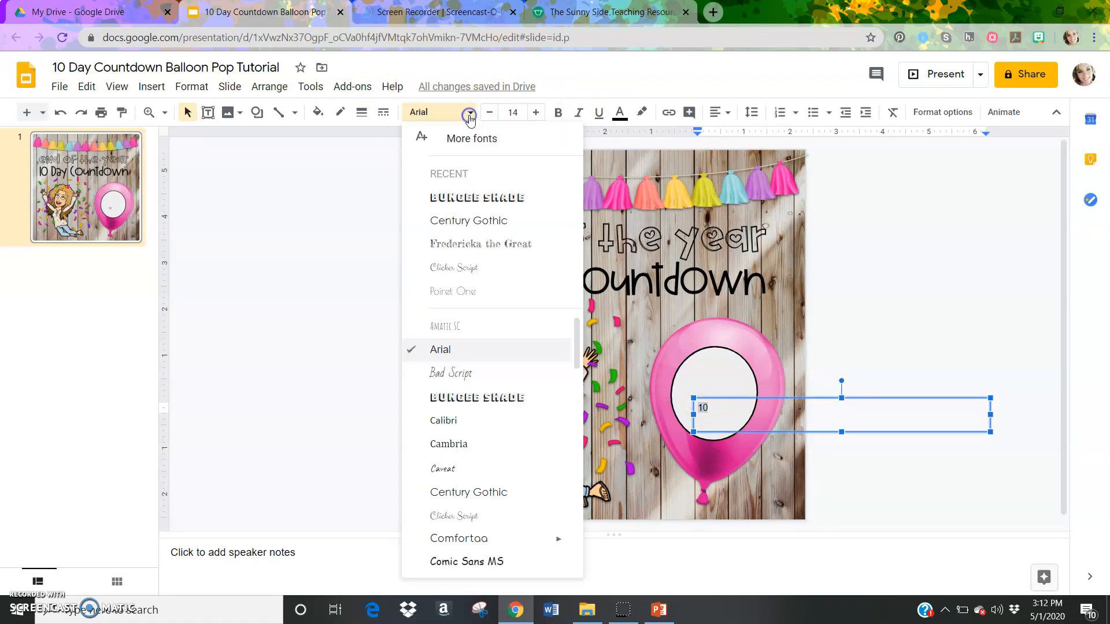
click(500, 244)
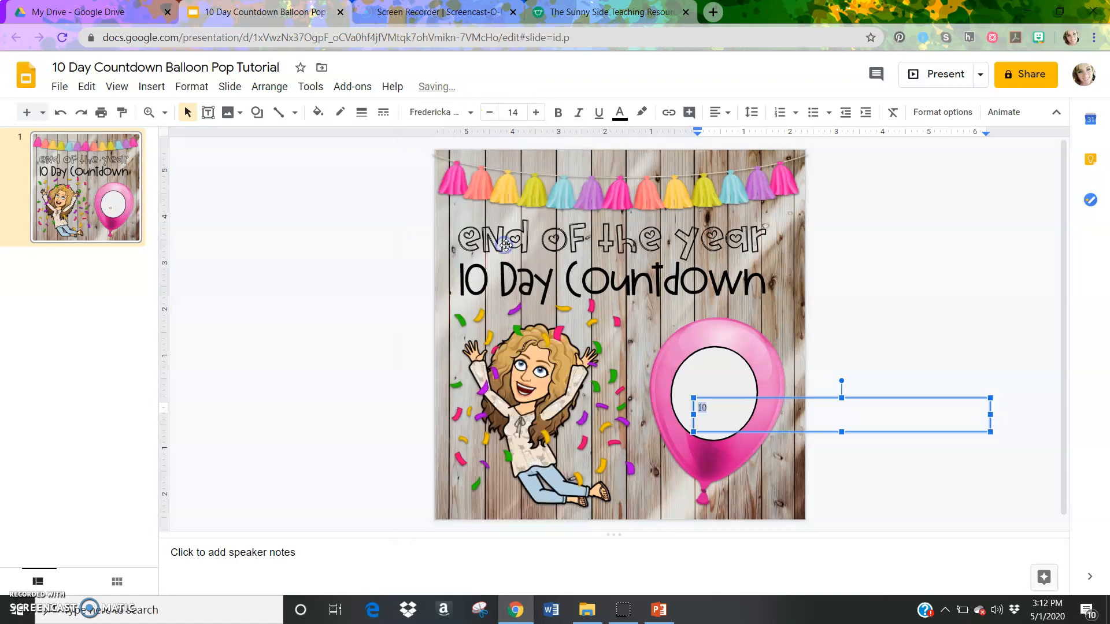
Enlarge the number on the balloon to font size 80
click(535, 112)
click(537, 113)
click(512, 112)
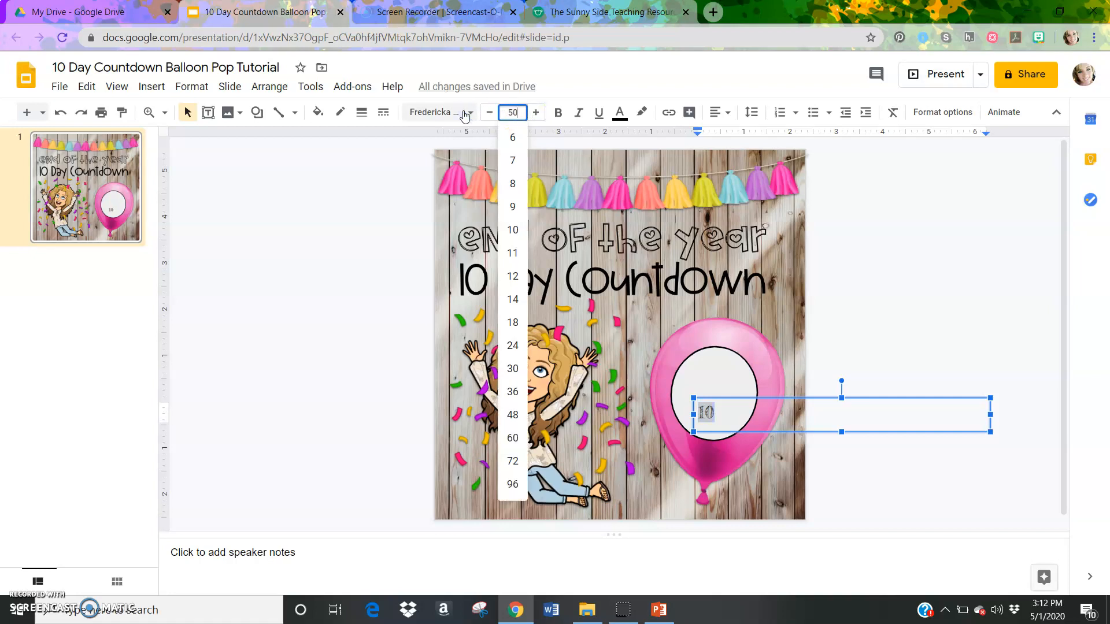
text(50)
key(Return)
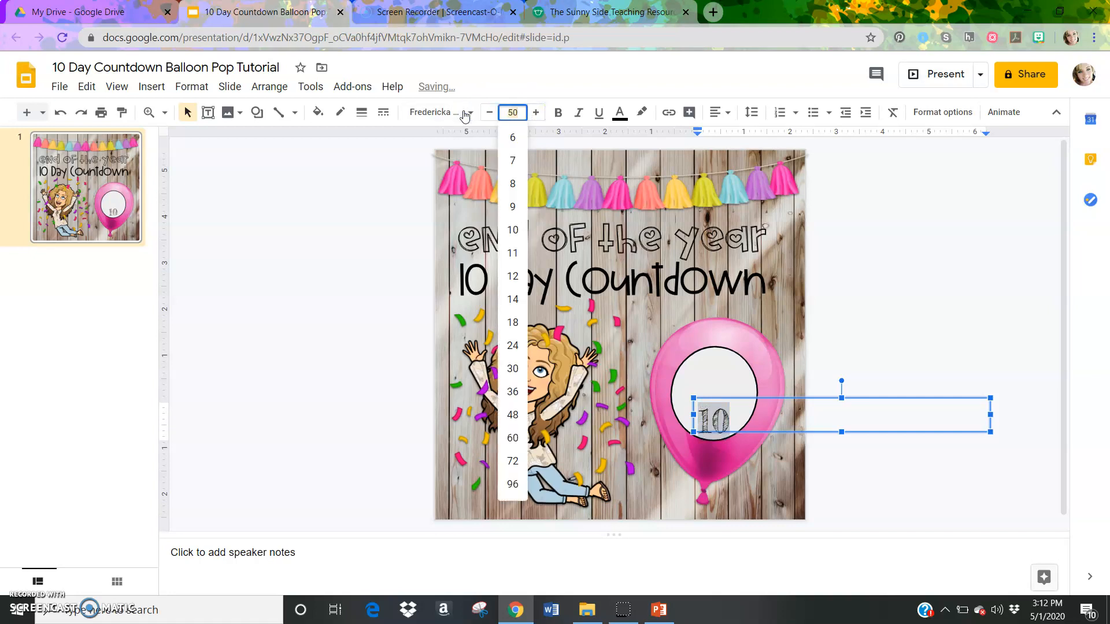
click(523, 113)
text(400)
key(Return)
click(525, 113)
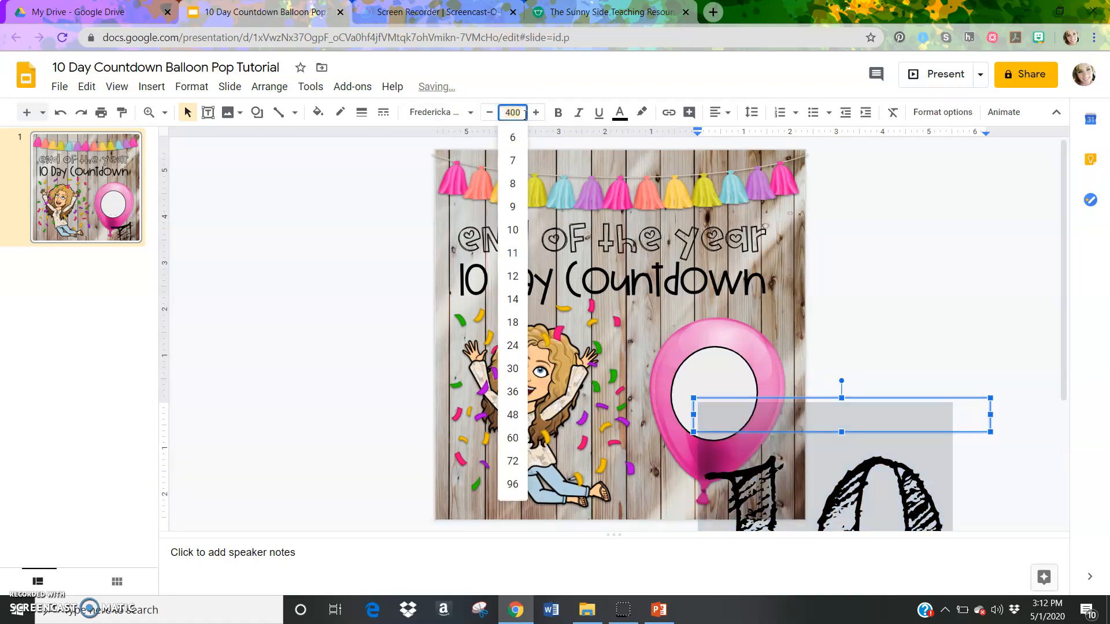
text(80)
key(Return)
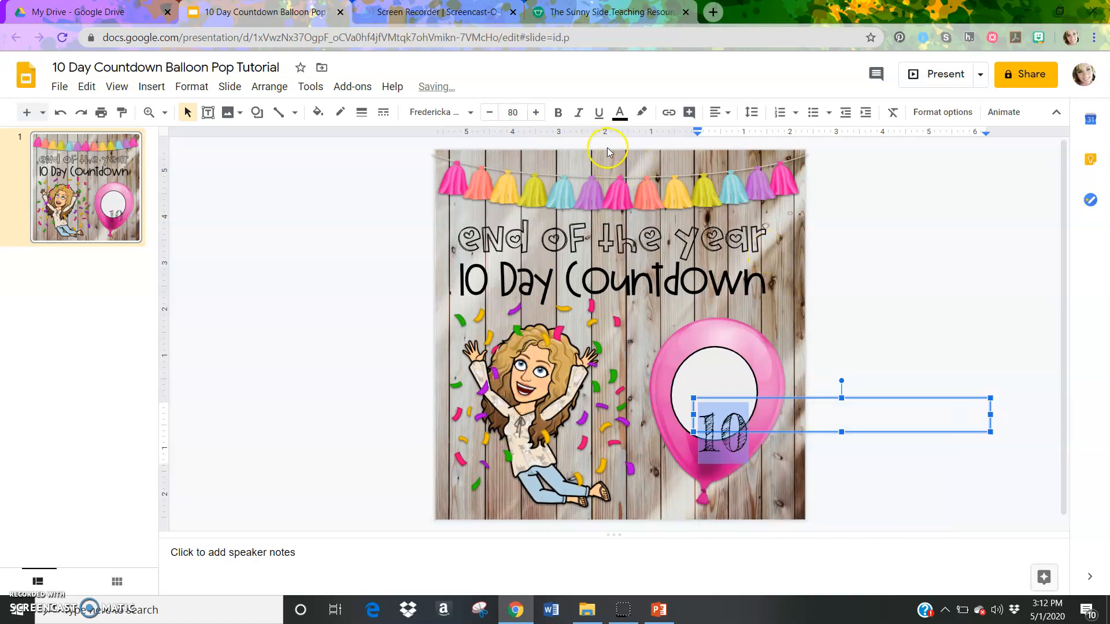
Narrow the number's text box, tilt it to match the balloon and centre it inside the oval
drag(990, 415, 766, 411)
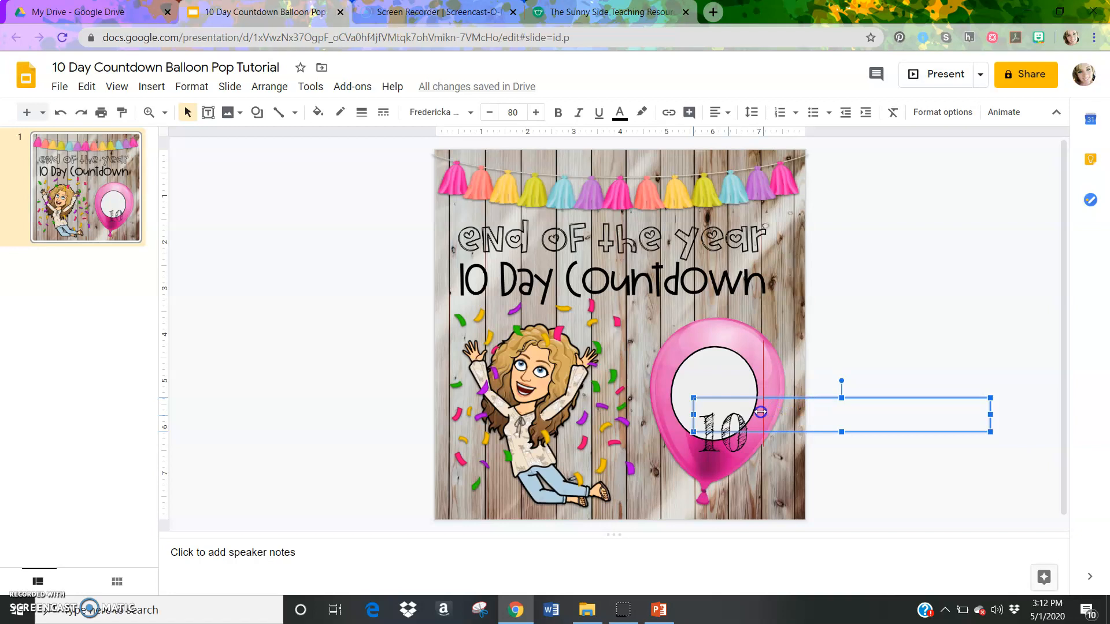
drag(760, 411, 761, 411)
drag(736, 398, 726, 348)
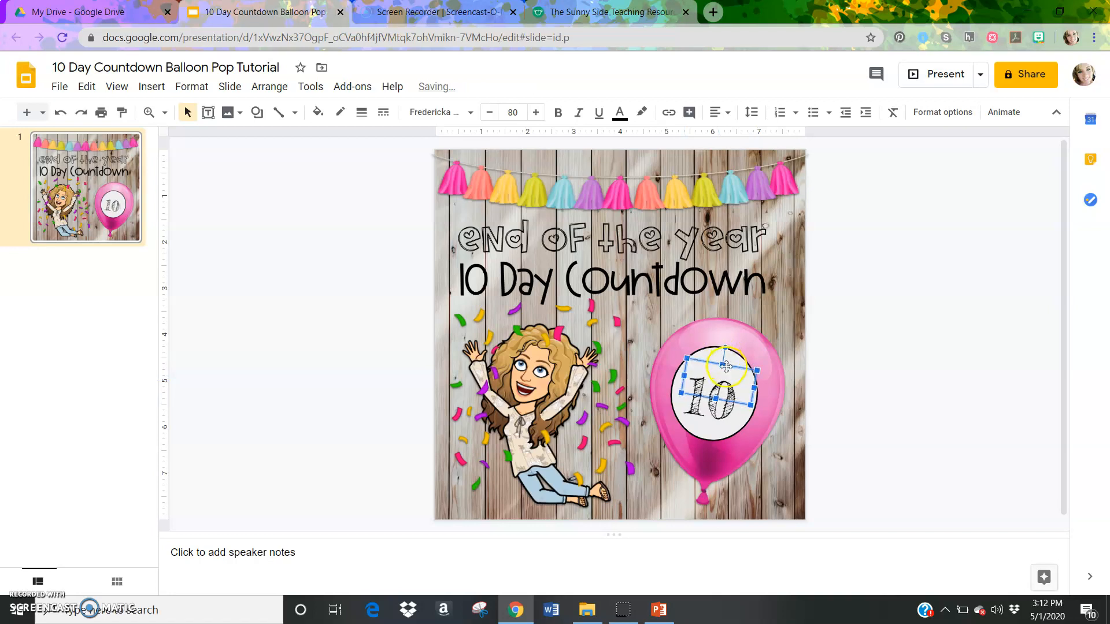
click(879, 419)
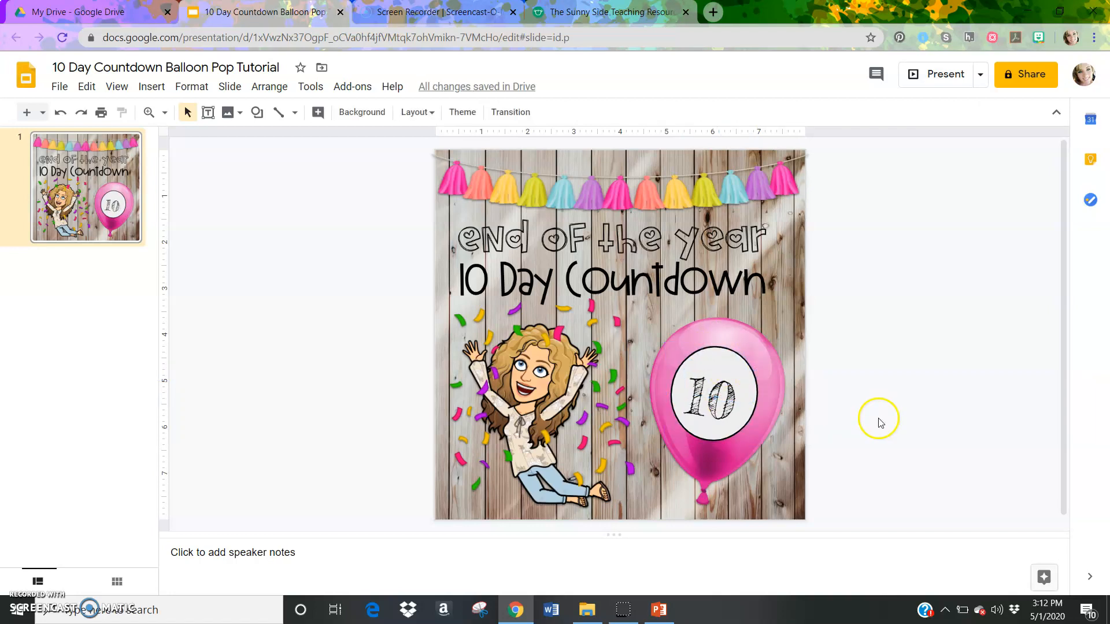
Group the number with the oval, and group that label with the pink balloon as one object
click(708, 360)
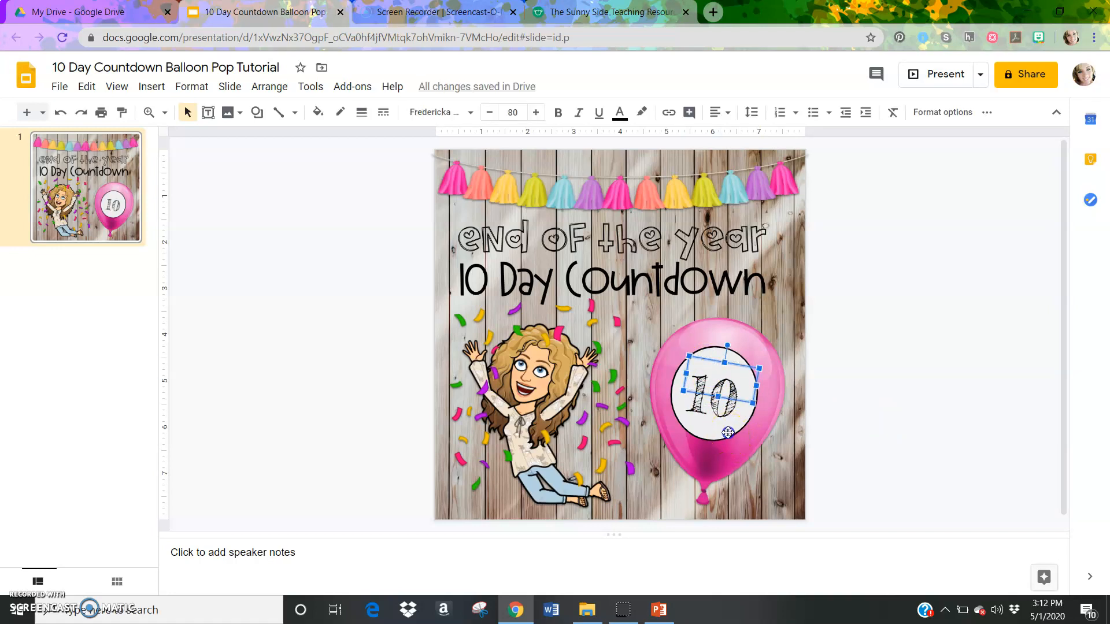
click(730, 437)
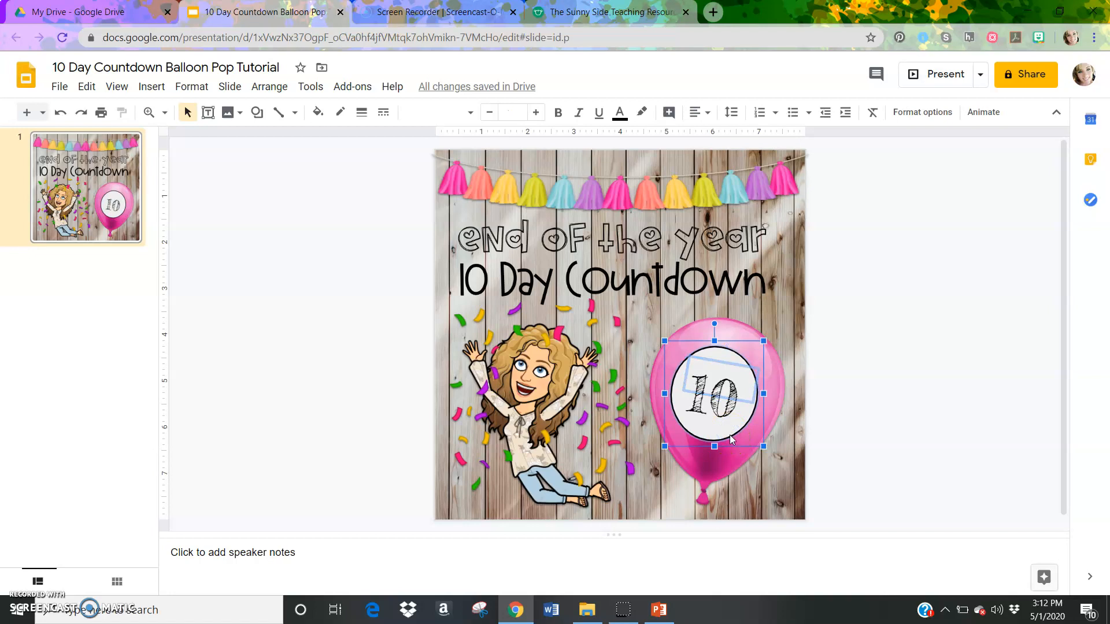
right_click(731, 438)
click(767, 403)
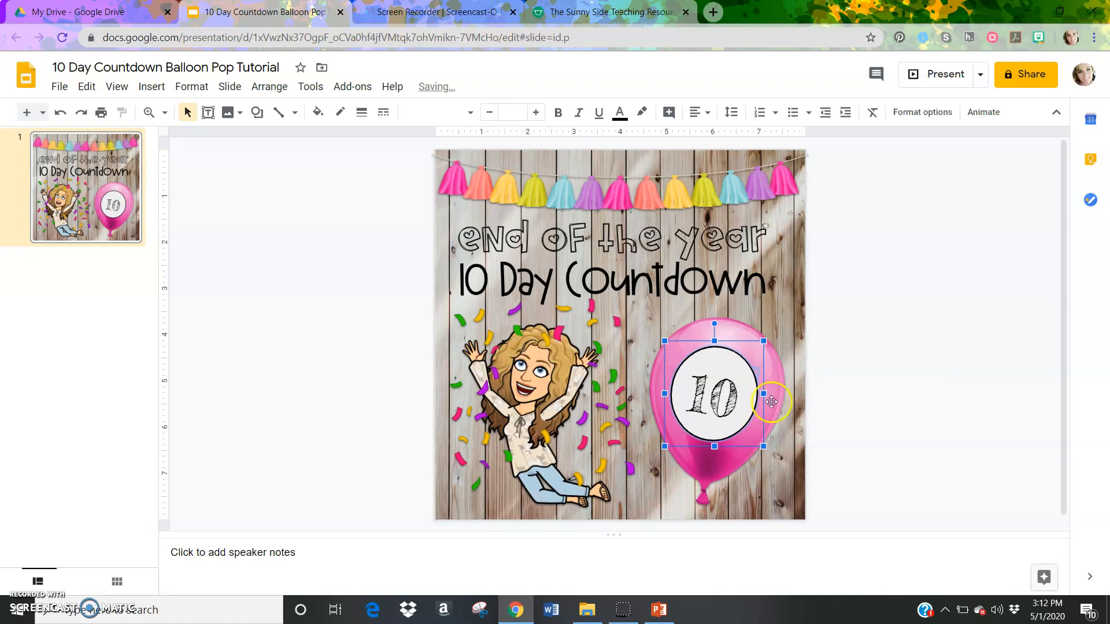
click(778, 380)
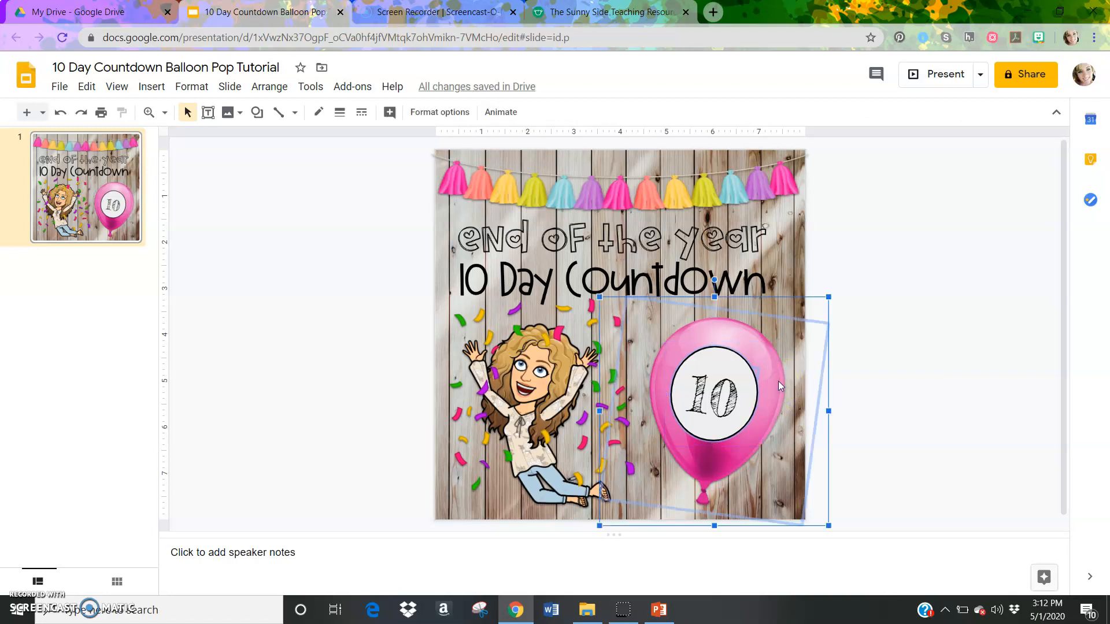
right_click(778, 380)
click(806, 403)
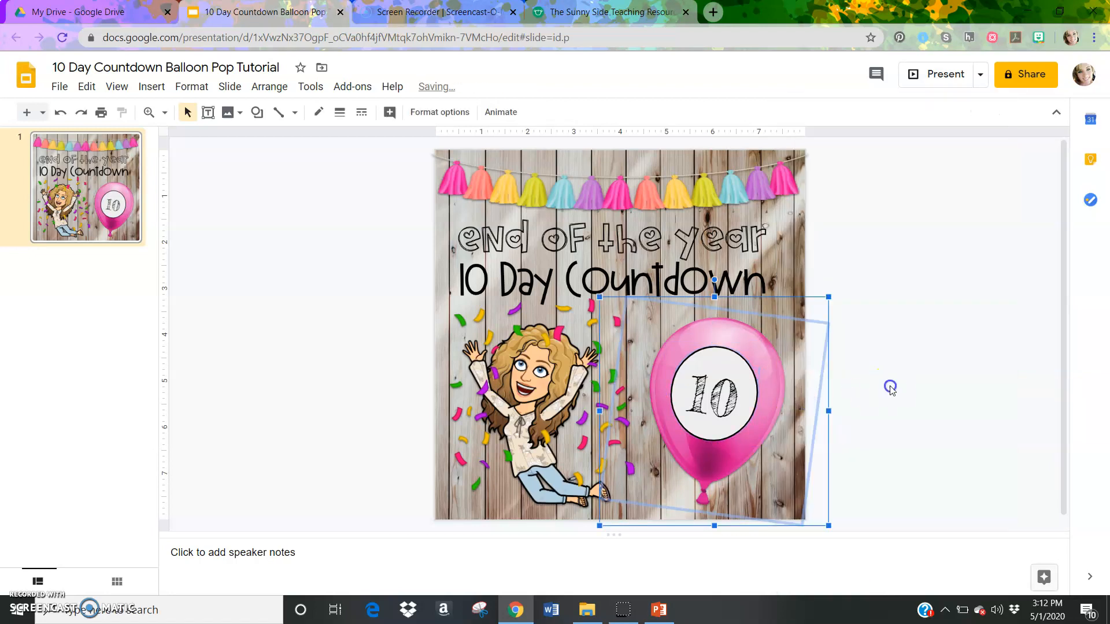
Move the grouped balloon slightly higher on the slide and deselect it
click(891, 387)
click(783, 329)
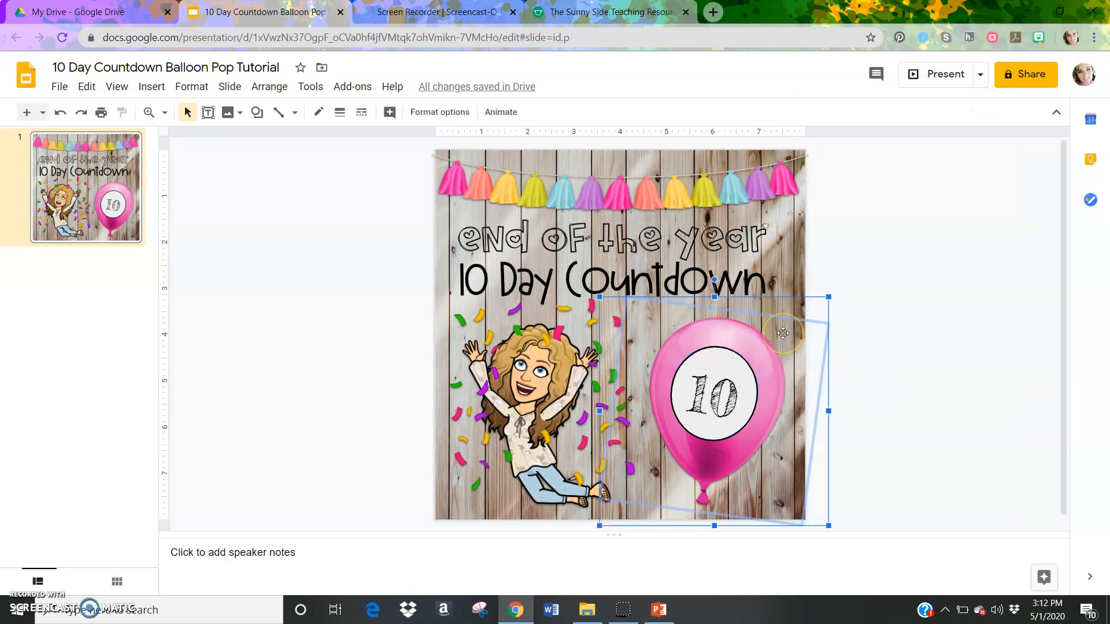
drag(707, 338, 707, 333)
click(957, 362)
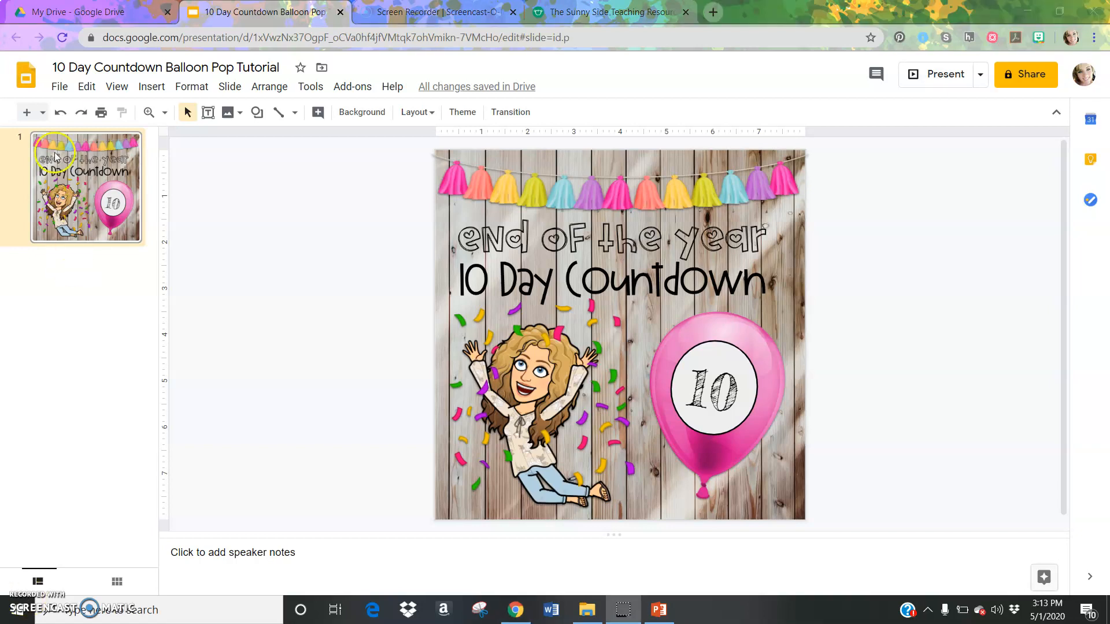
Duplicate the finished countdown slide
right_click(88, 173)
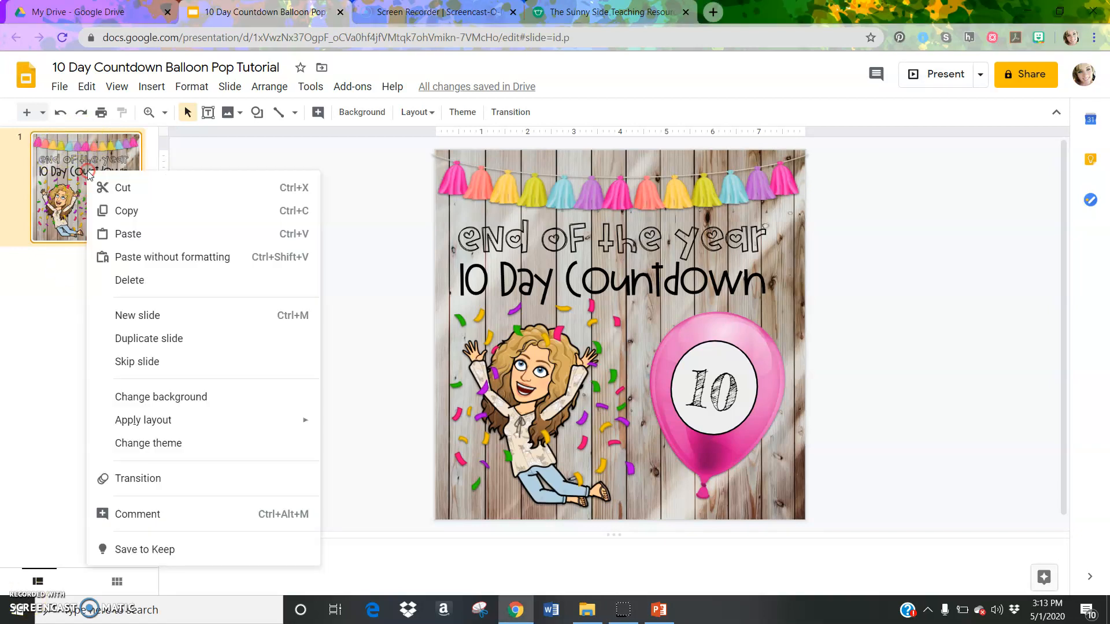
click(132, 339)
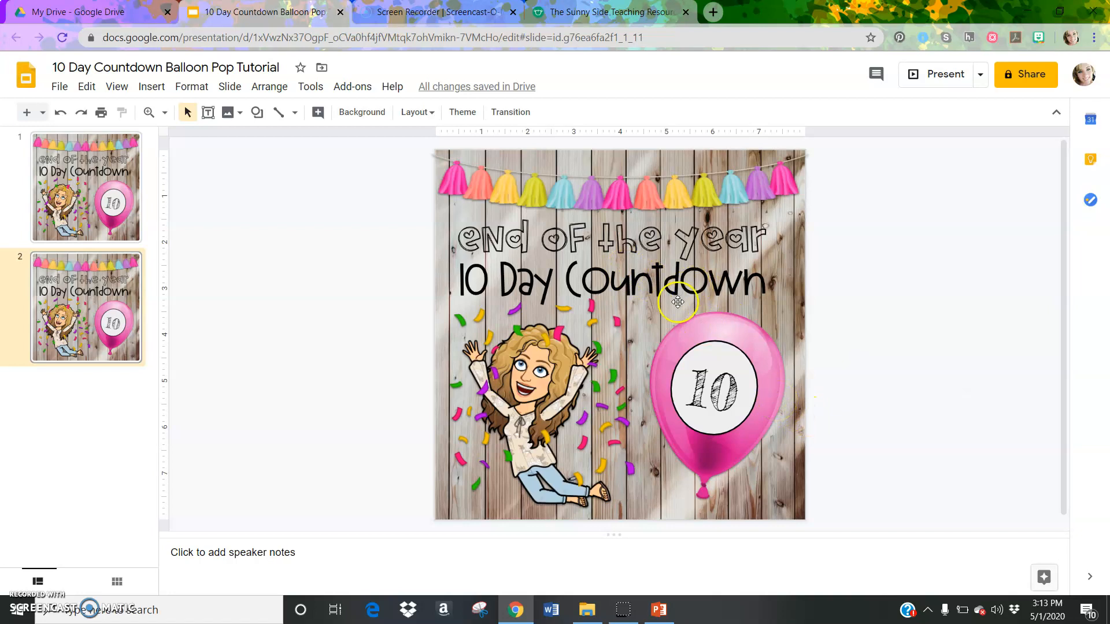
click(693, 327)
click(924, 353)
Give the balloon on the second slide a Disappear animation that starts After previous
click(714, 314)
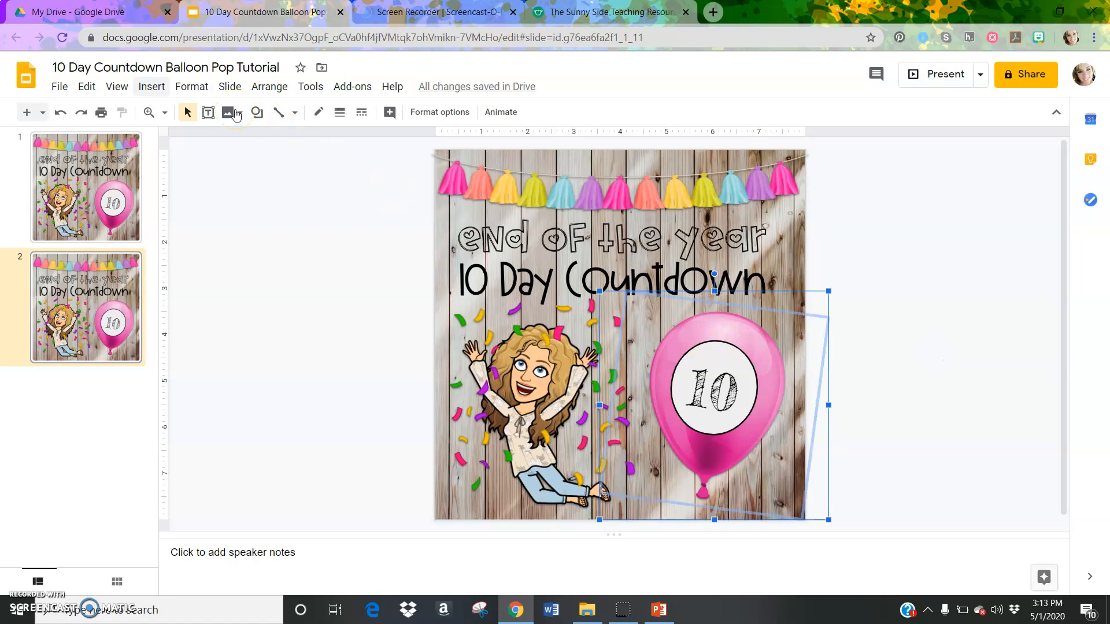
click(151, 87)
click(184, 370)
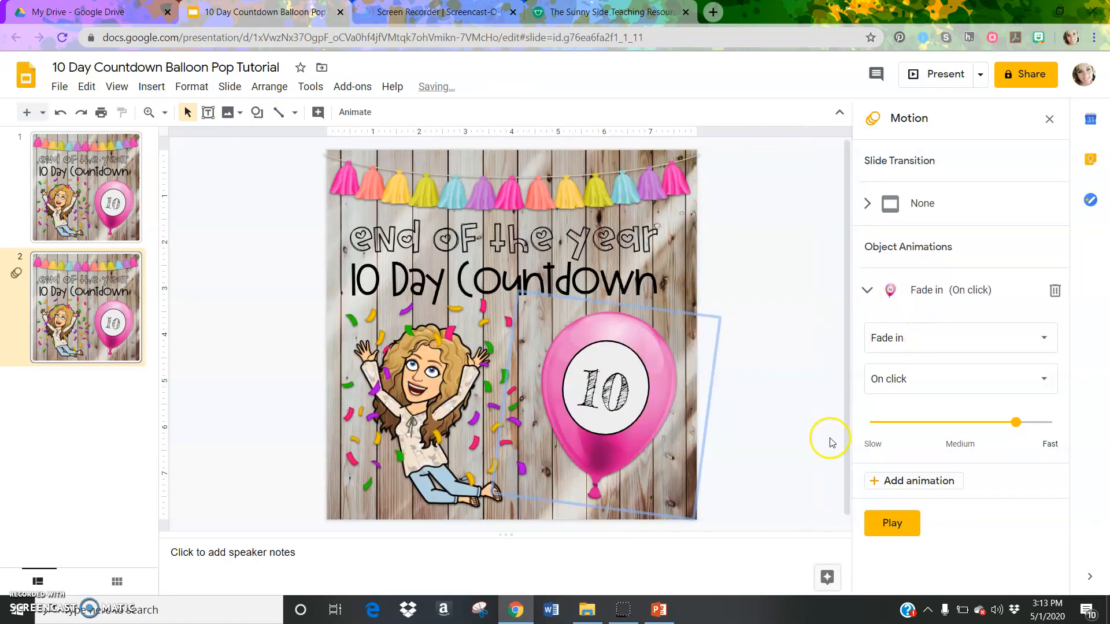
click(986, 325)
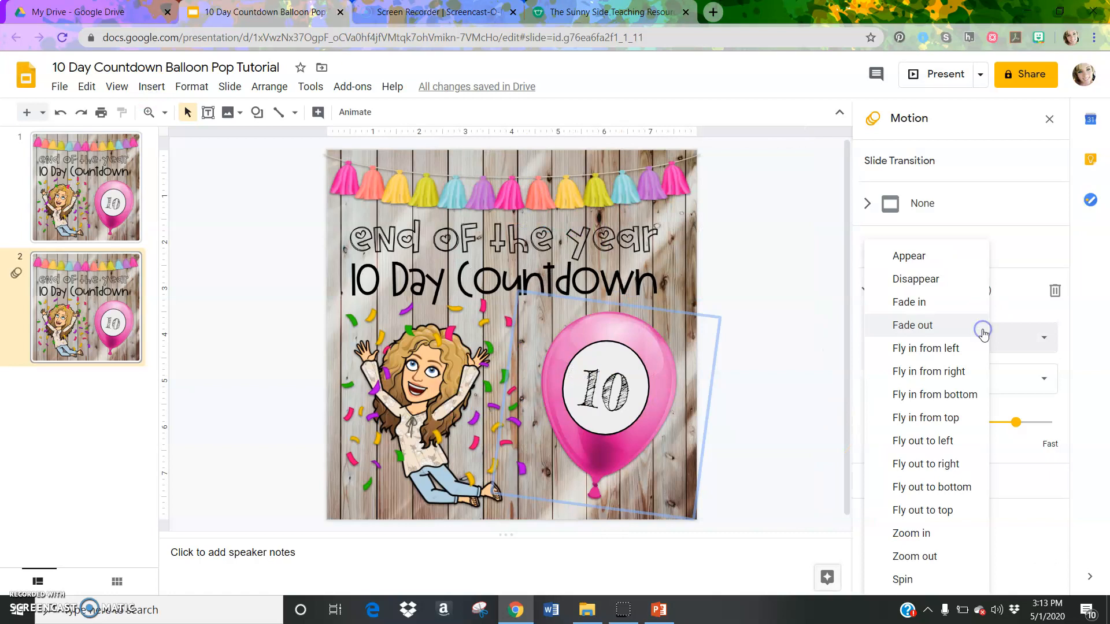
click(935, 281)
click(949, 382)
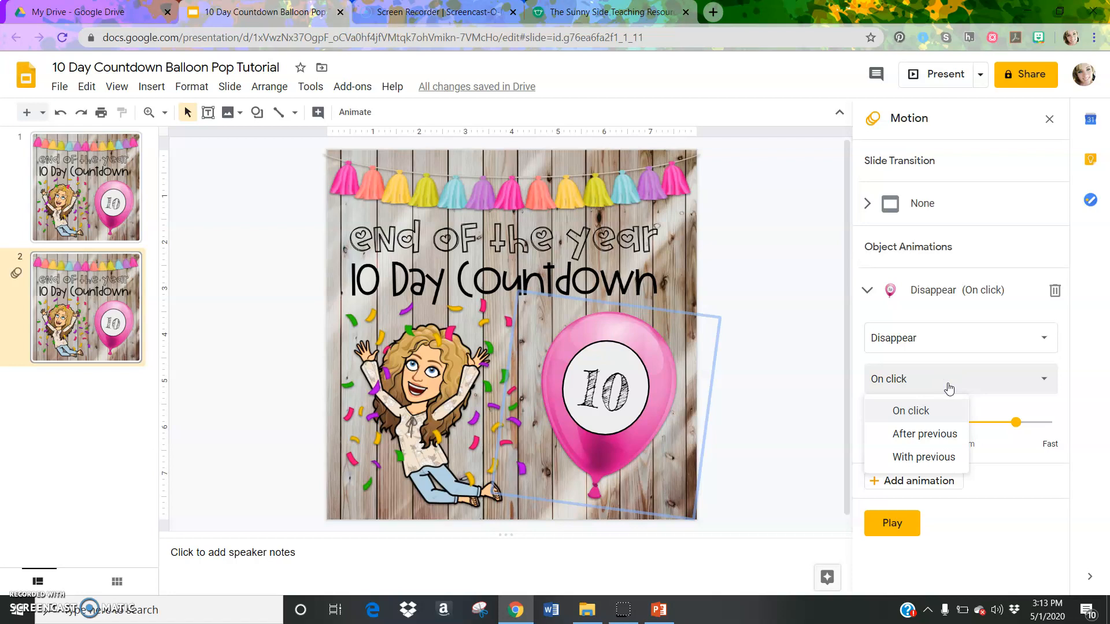
click(936, 440)
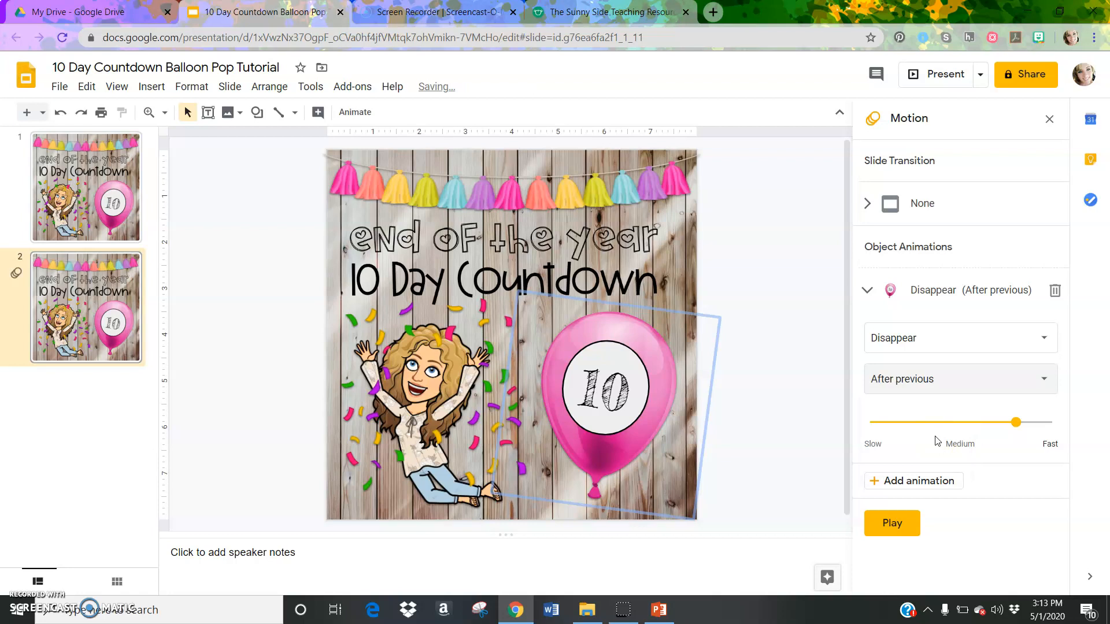